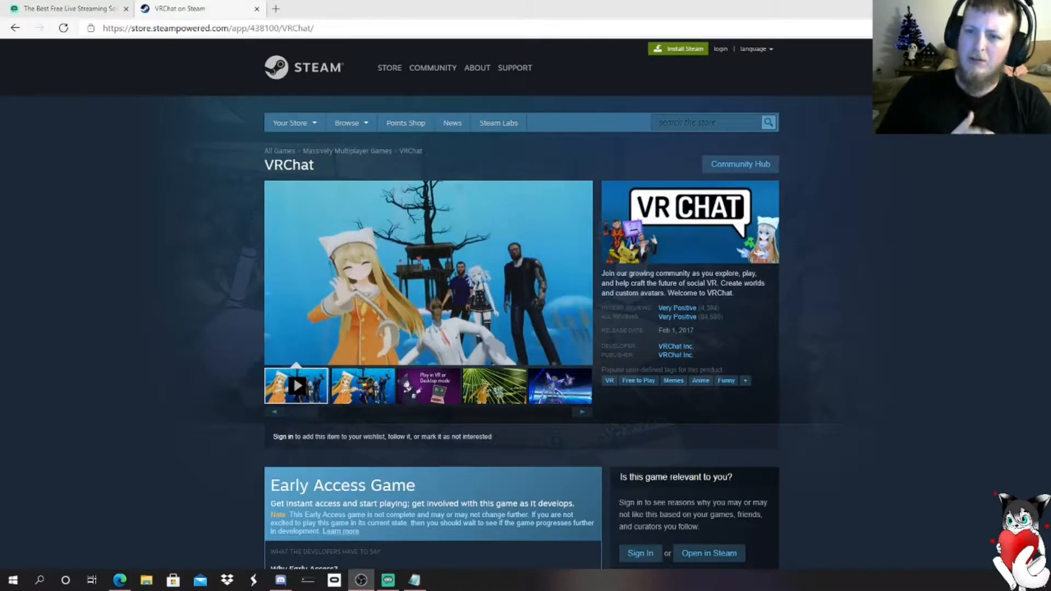
Start downloading the Streamlabs OBS installer from streamlabs.com and cancel the download
{"action": "mouse_move", "coordinate": [371, 304]}
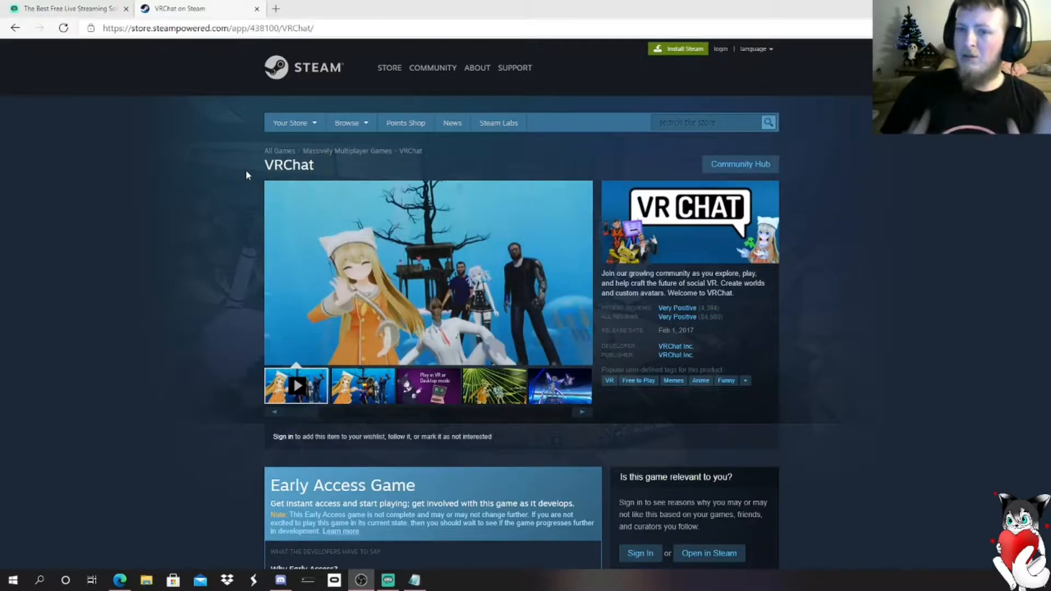
{"action": "left_click", "coordinate": [99, 7]}
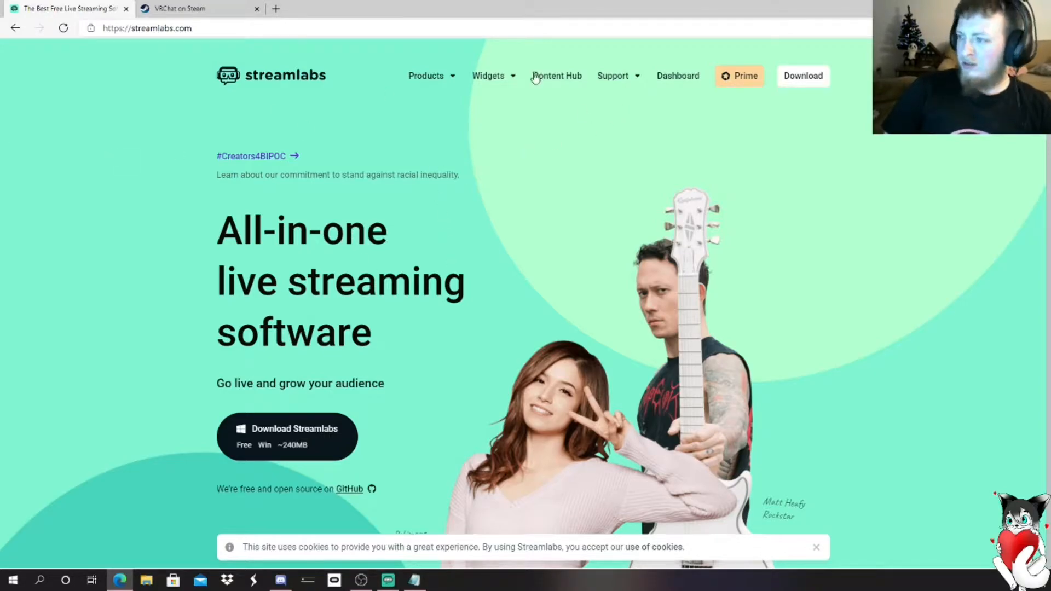
{"action": "left_click", "coordinate": [786, 86]}
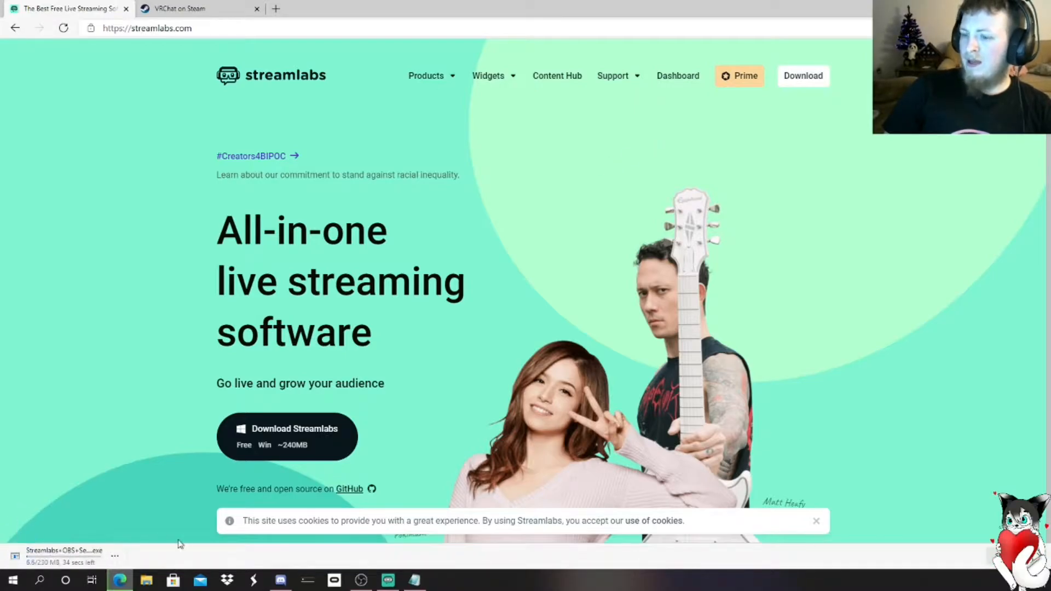
{"action": "left_click", "coordinate": [115, 555]}
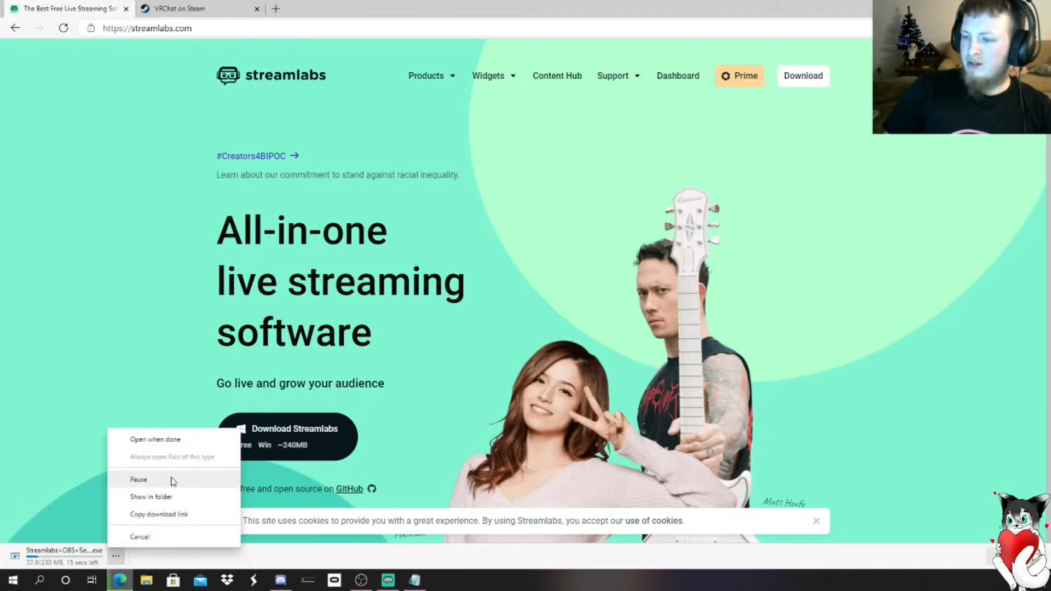
{"action": "left_click", "coordinate": [172, 481]}
{"action": "left_click", "coordinate": [118, 554]}
{"action": "left_click", "coordinate": [137, 535]}
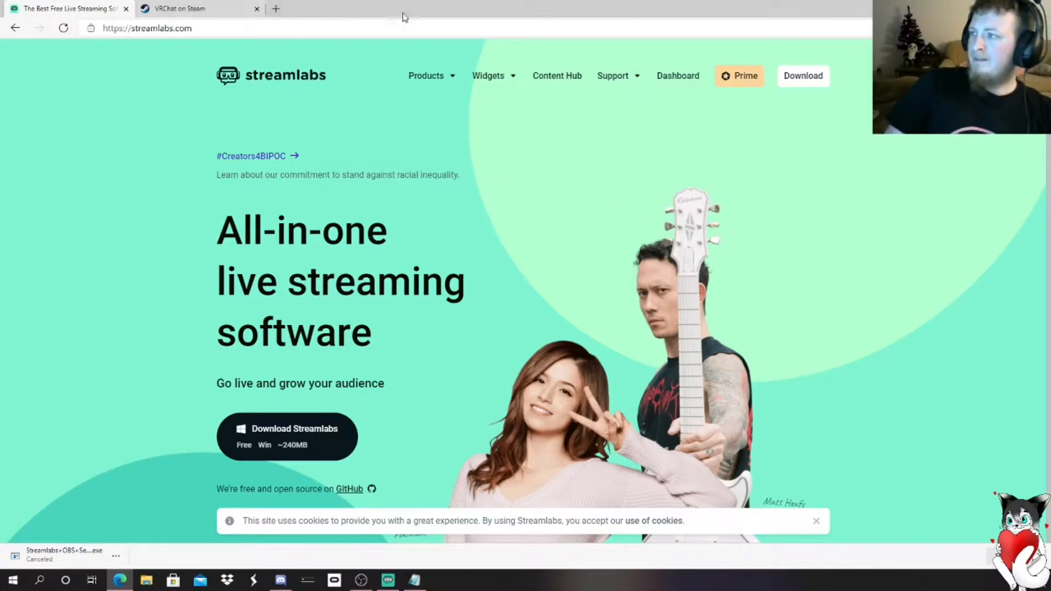
Switch to Streamlabs OBS and mute the Mic/Aux channel
{"action": "left_click", "coordinate": [388, 580]}
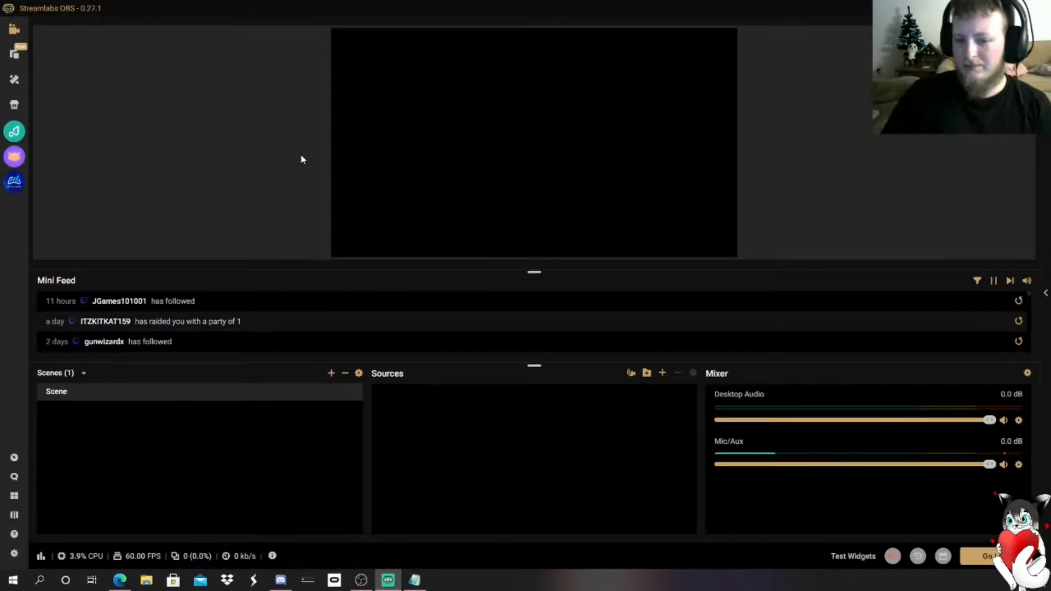
{"action": "left_click", "coordinate": [1003, 465]}
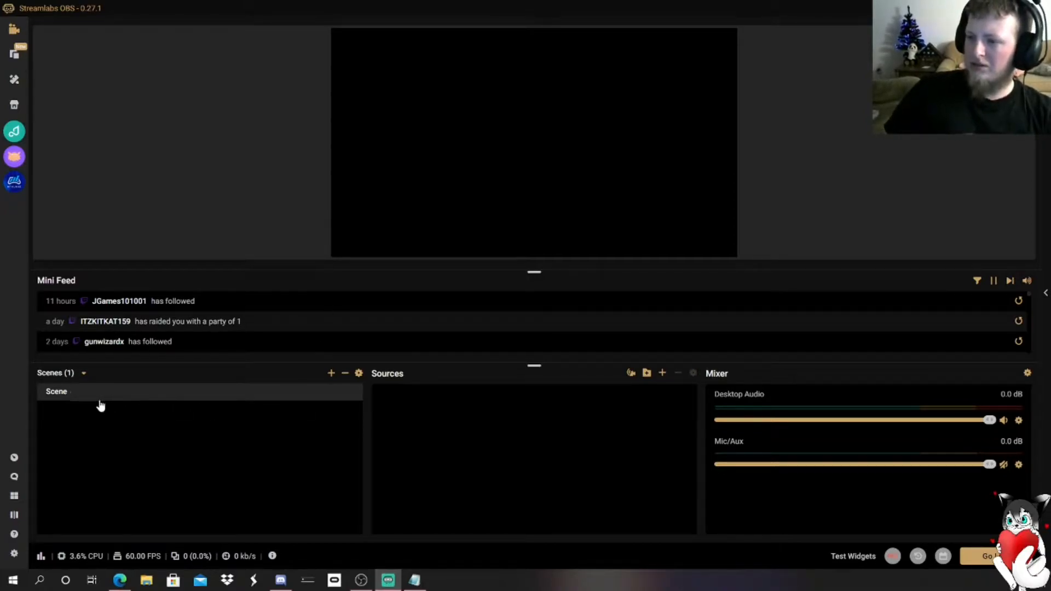
{"action": "left_click", "coordinate": [359, 373]}
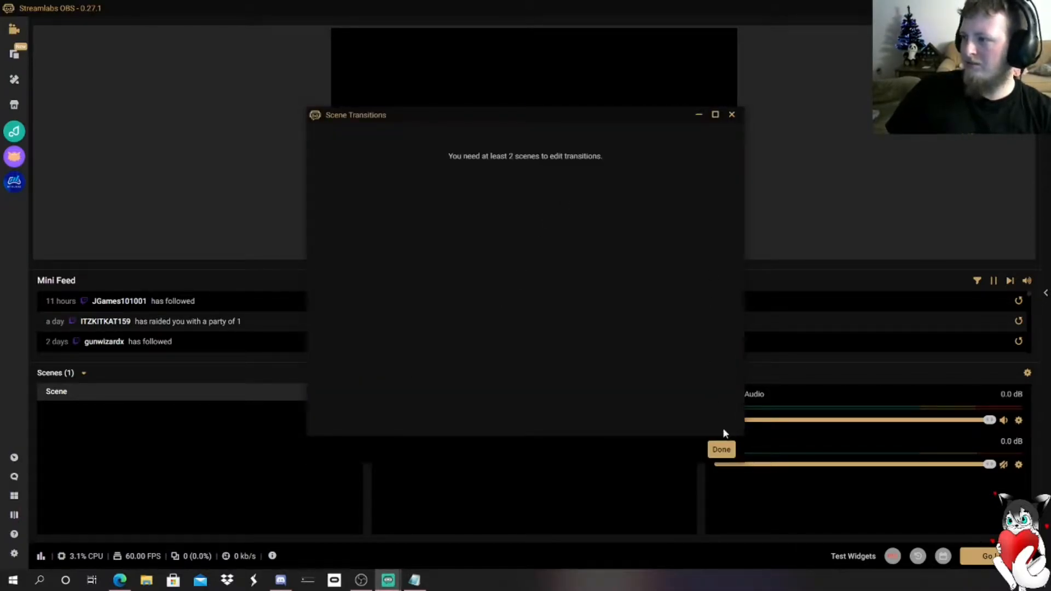
{"action": "left_click", "coordinate": [720, 449]}
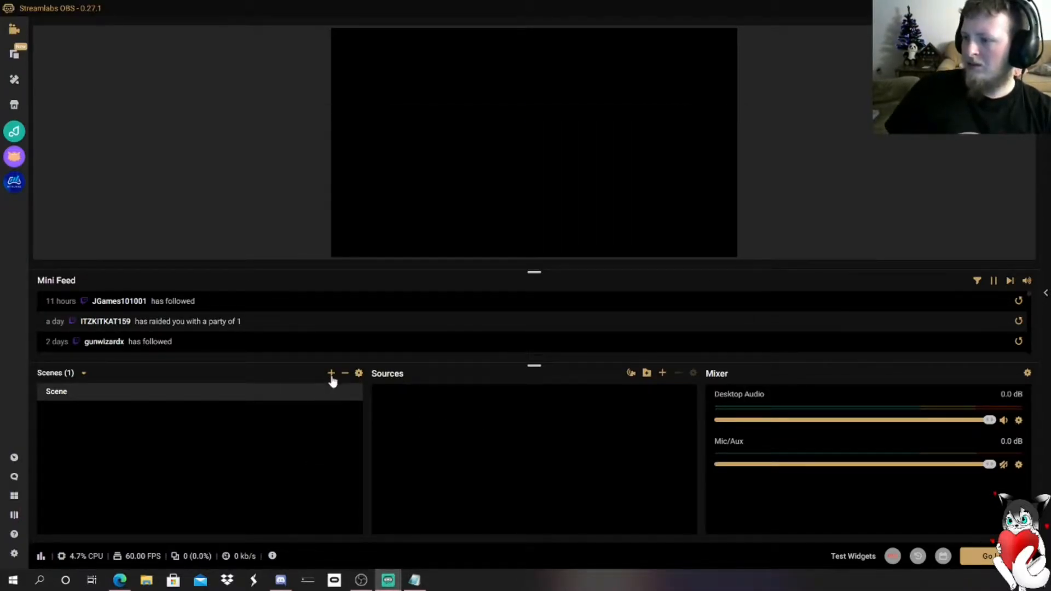
Add an Audio Input Capture source using the Microphone (7- JLAB TALK GO MICROPHONE) device, and mute Desktop Audio
{"action": "left_click", "coordinate": [662, 374]}
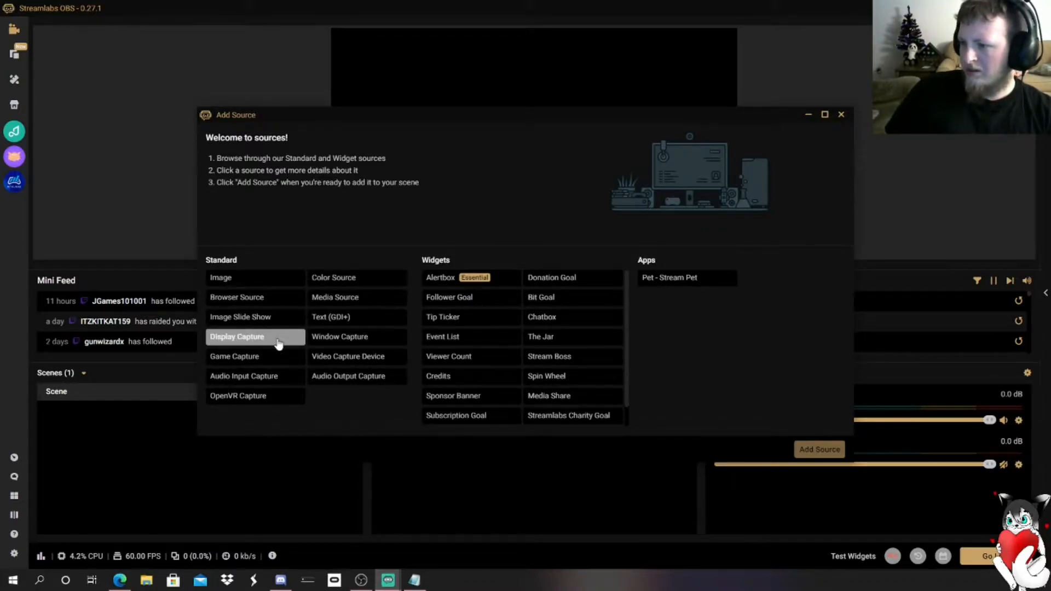
{"action": "left_click", "coordinate": [274, 377]}
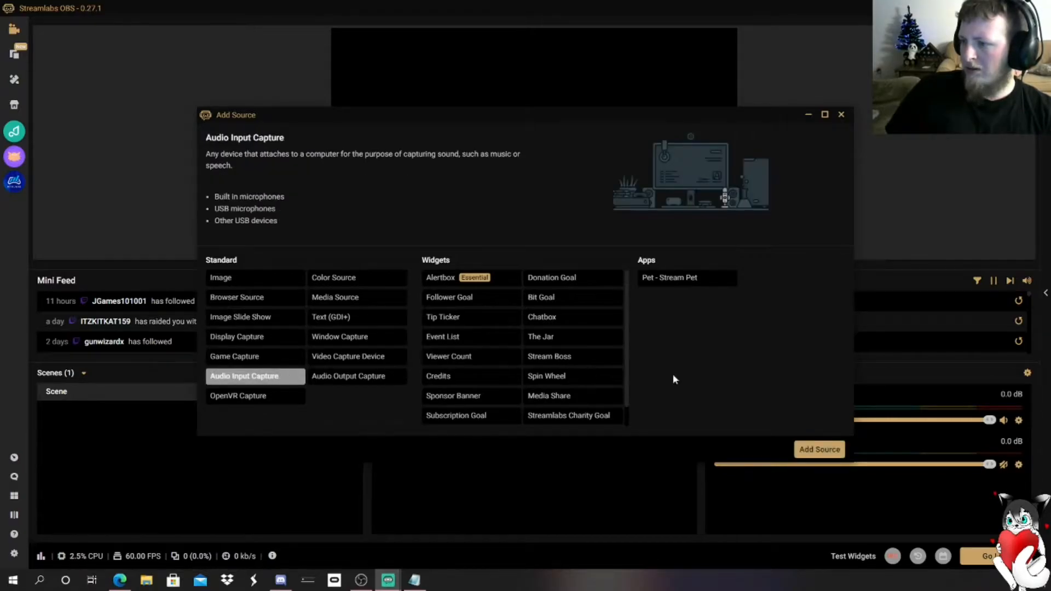
{"action": "left_click", "coordinate": [819, 450]}
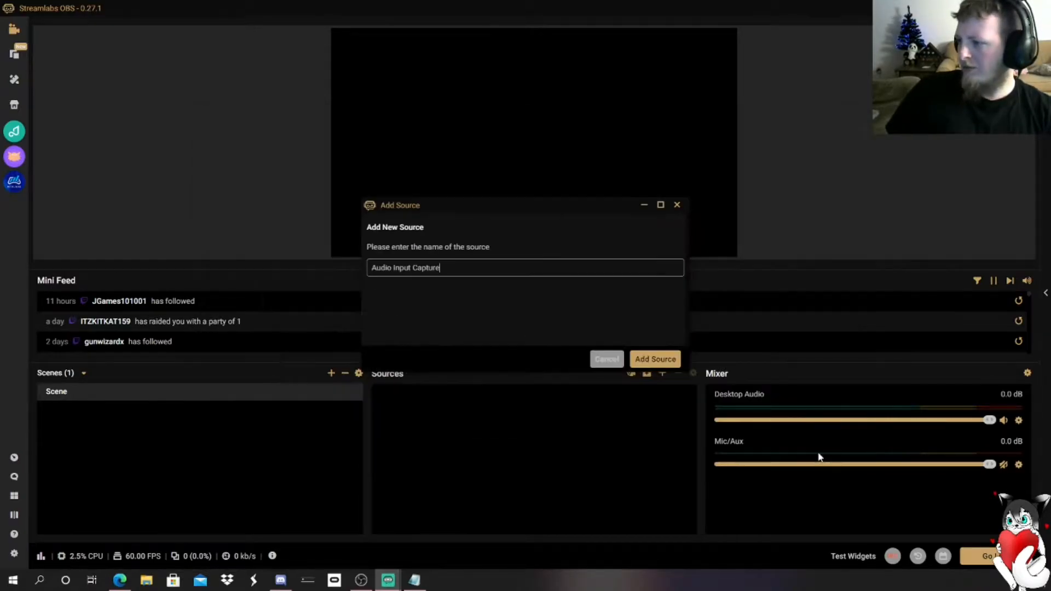
{"action": "left_click", "coordinate": [638, 360]}
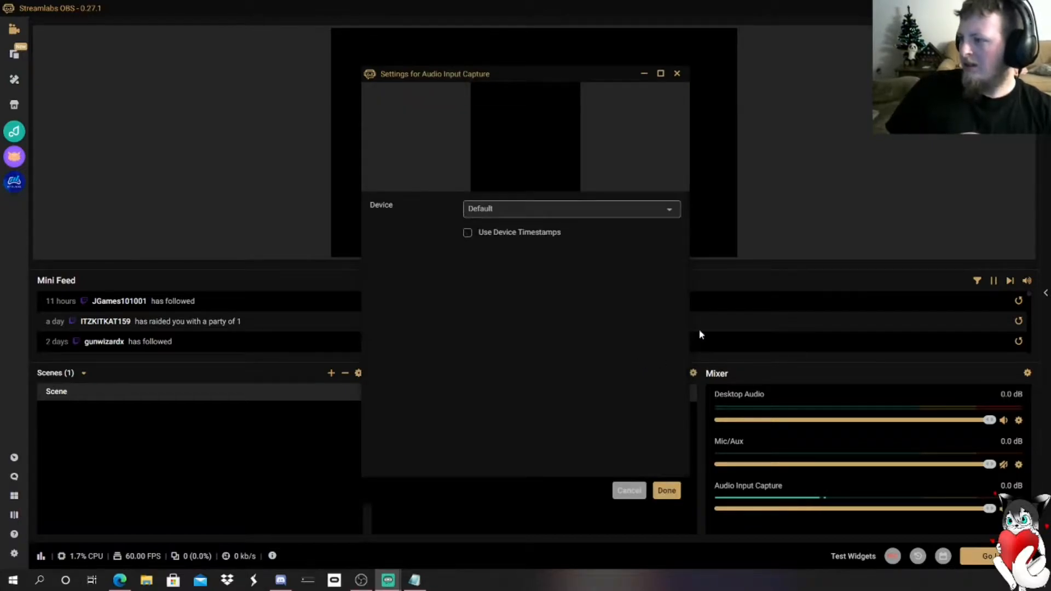
{"action": "left_click", "coordinate": [644, 219]}
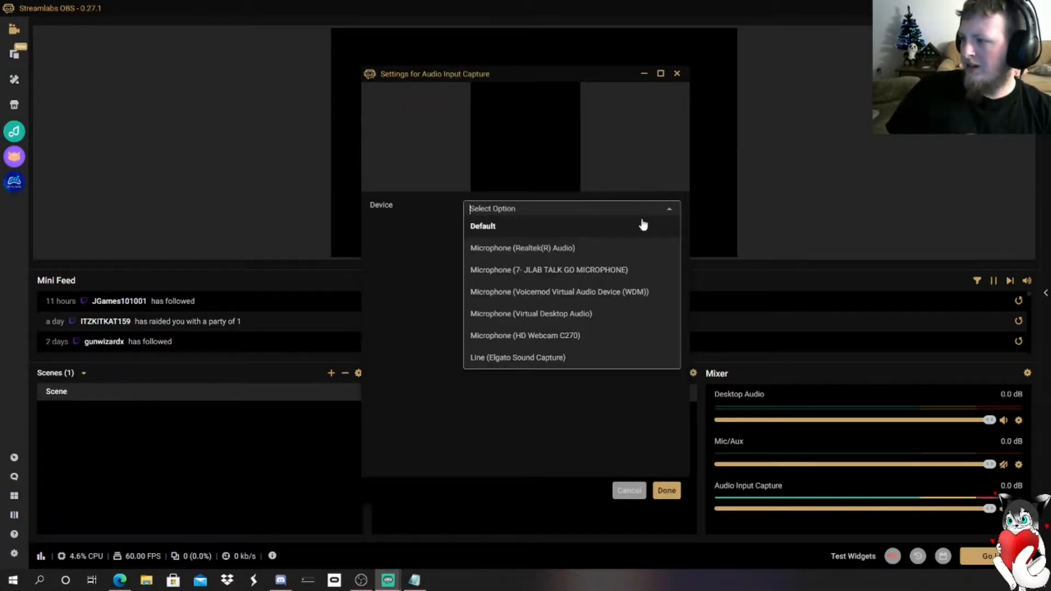
{"action": "left_click", "coordinate": [613, 280]}
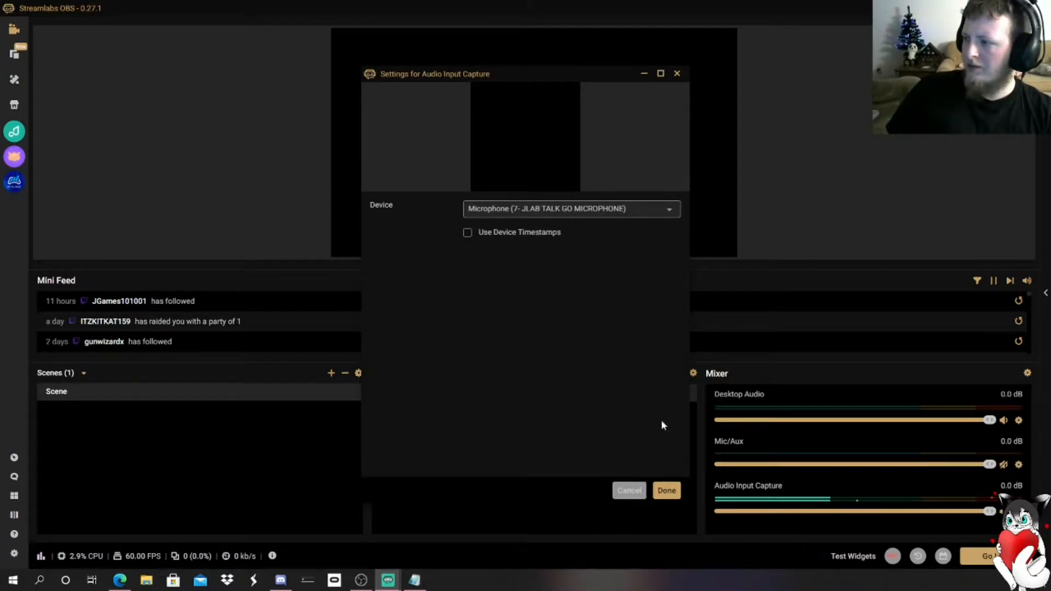
{"action": "left_click", "coordinate": [666, 491]}
{"action": "left_click", "coordinate": [1004, 421]}
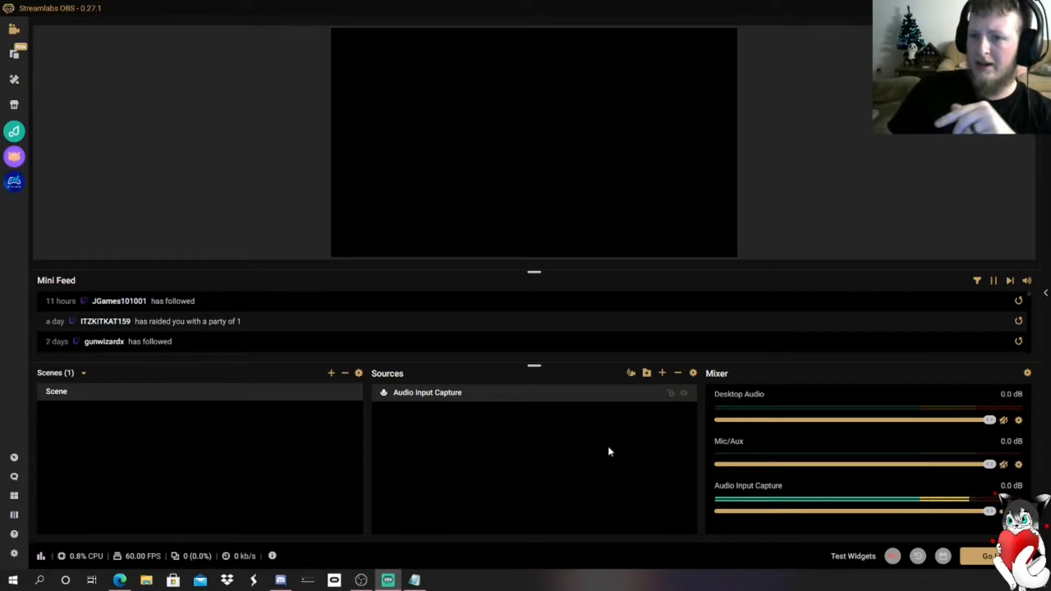
Add an Audio Output Capture source using the Realtek HD Audio 2nd output (Realtek(R) Audio) device
{"action": "left_click", "coordinate": [662, 374]}
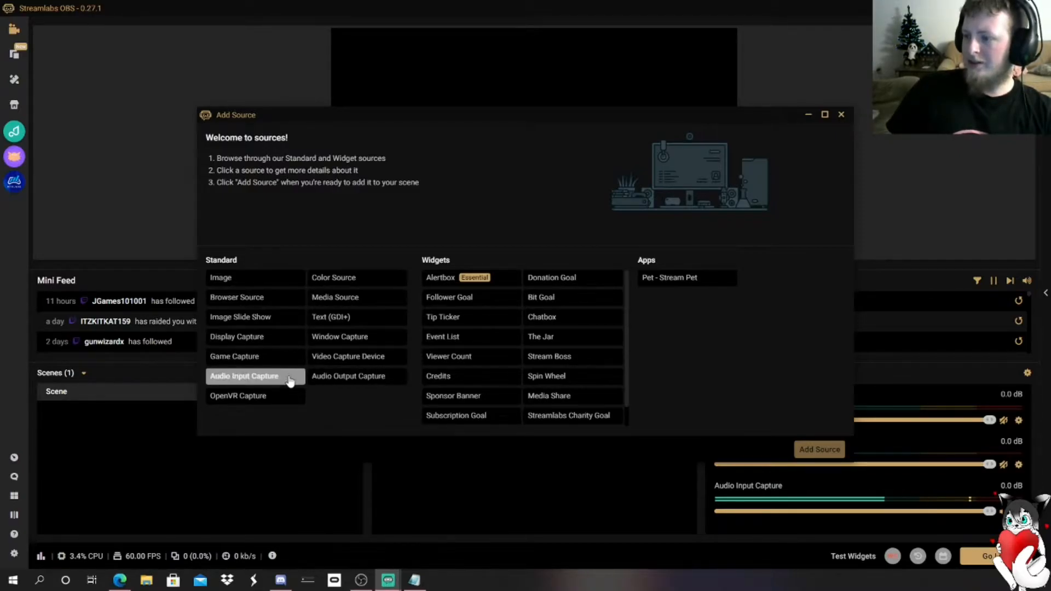
{"action": "left_click", "coordinate": [352, 379]}
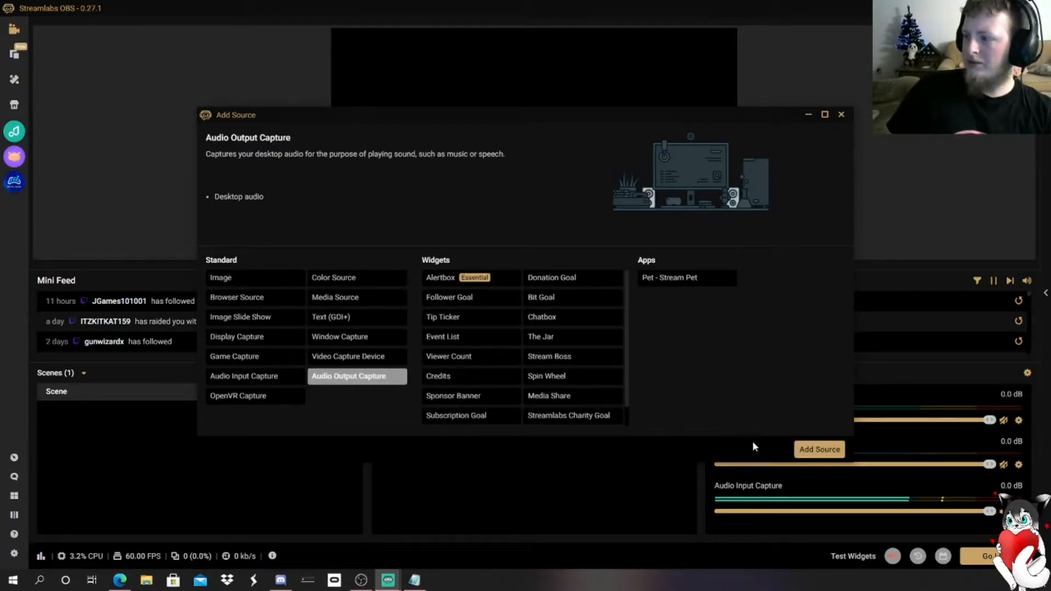
{"action": "left_click", "coordinate": [800, 450]}
{"action": "left_click", "coordinate": [670, 360]}
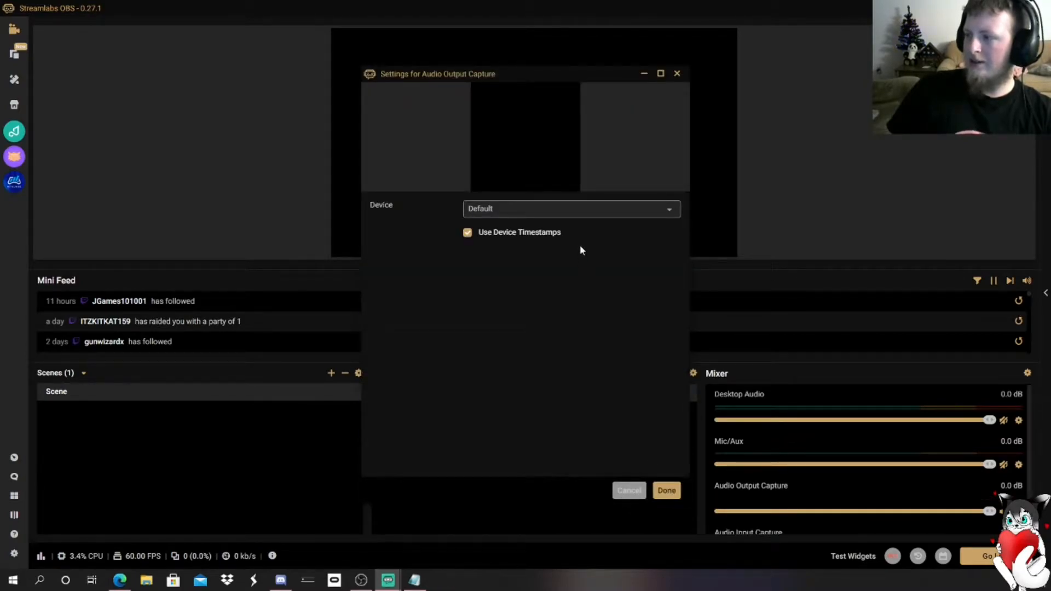
{"action": "left_click", "coordinate": [606, 211]}
{"action": "scroll", "coordinate": [593, 367], "scroll_direction": "down", "scroll_amount": 1}
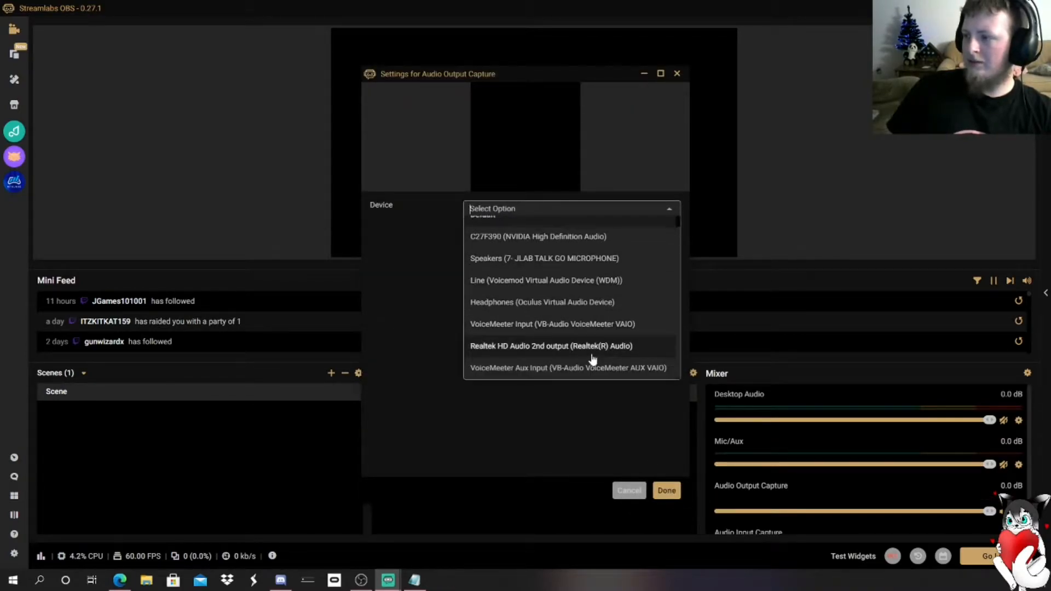
{"action": "left_click", "coordinate": [584, 347]}
{"action": "left_click", "coordinate": [663, 491]}
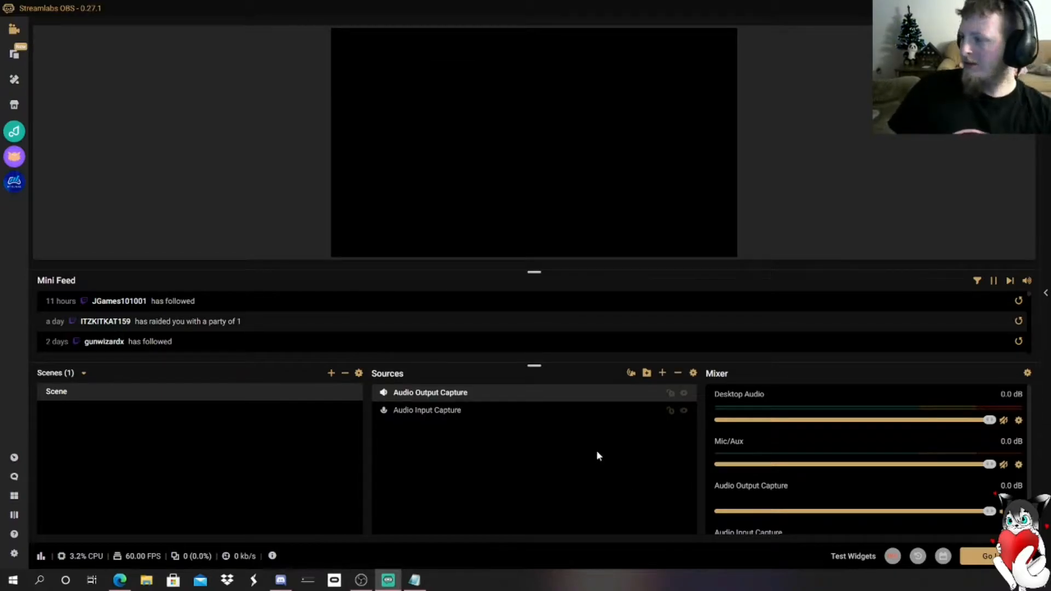
Mute the Audio Output Capture channel in the audio mixer
{"action": "scroll", "coordinate": [979, 468], "scroll_direction": "down", "scroll_amount": 1}
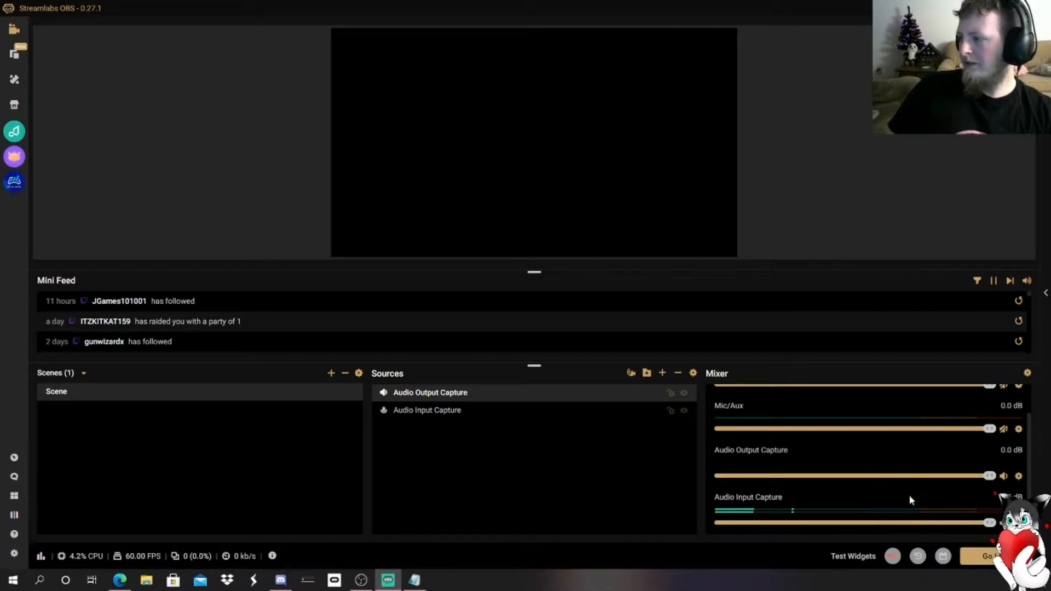
{"action": "left_click", "coordinate": [1004, 476]}
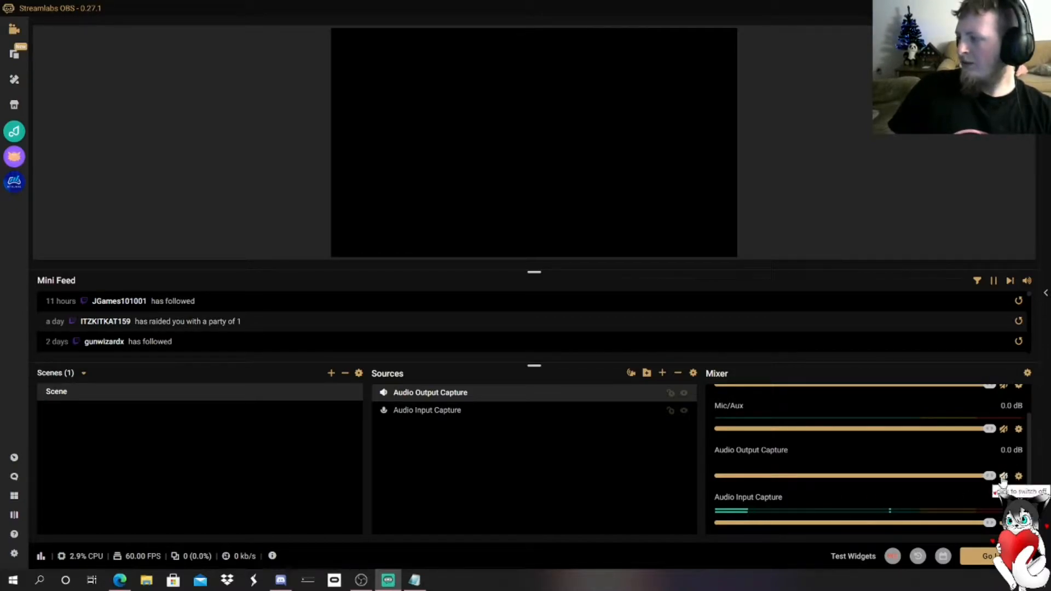
{"action": "left_click", "coordinate": [1002, 476]}
{"action": "left_click", "coordinate": [1002, 477]}
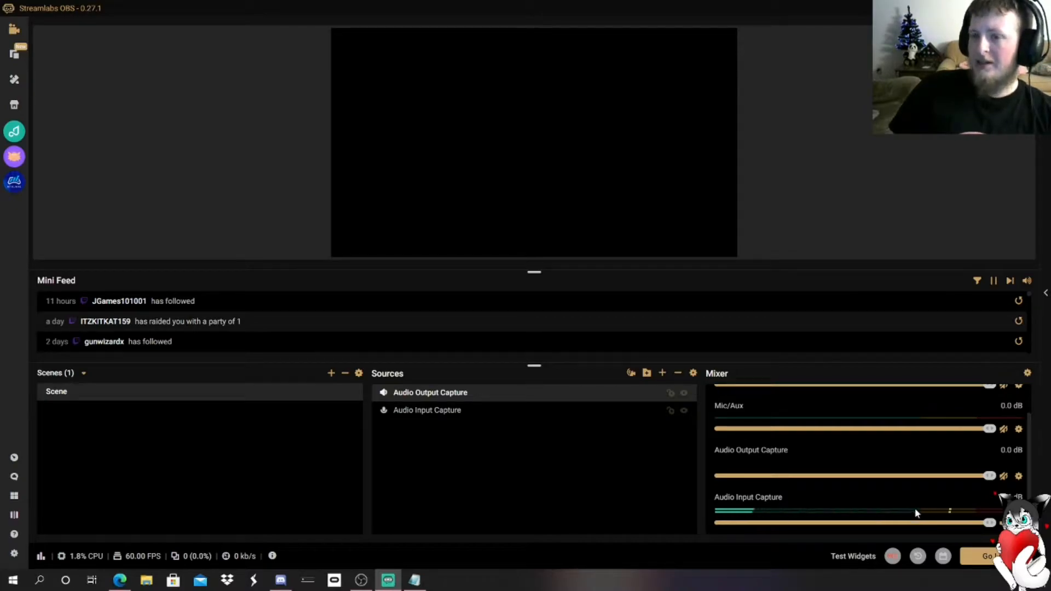
{"action": "key", "text": "alt+Tab"}
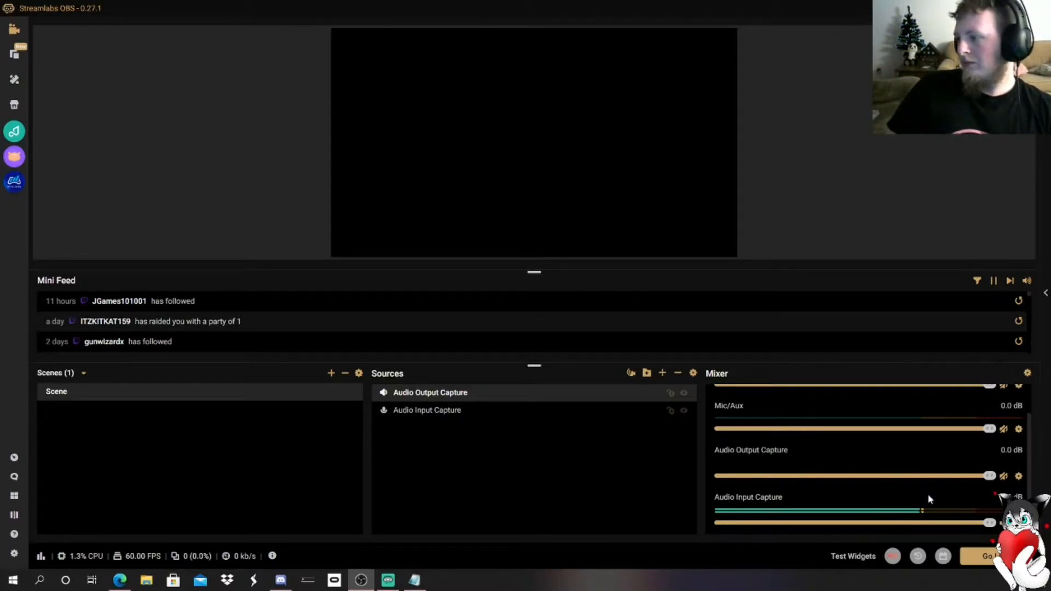
{"action": "scroll", "coordinate": [849, 502], "scroll_direction": "up", "scroll_amount": 2}
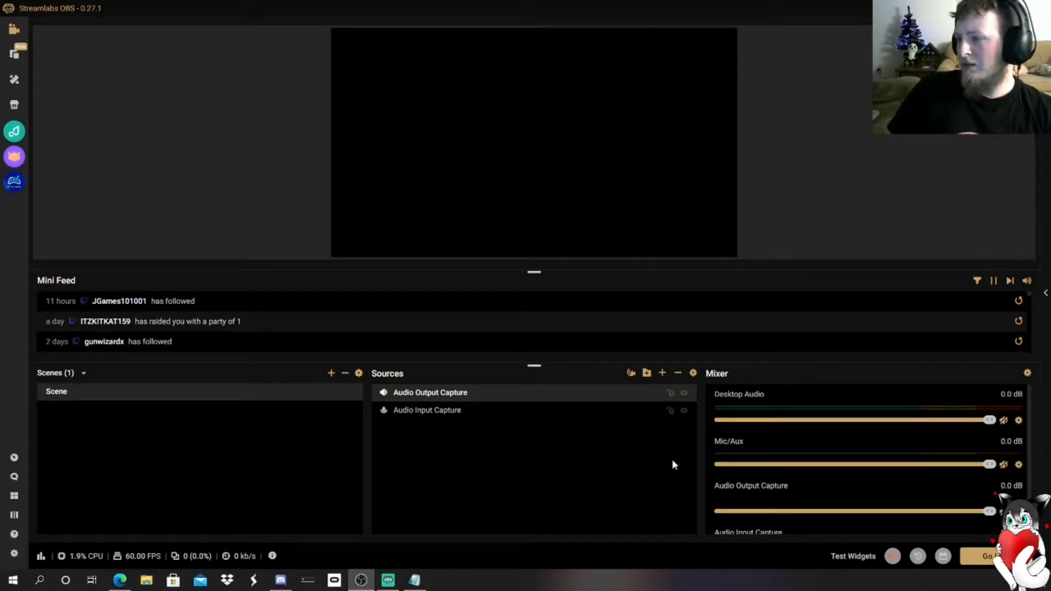
Add an OpenVR Capture source to the scene with its default name and crop settings
{"action": "left_click", "coordinate": [662, 373]}
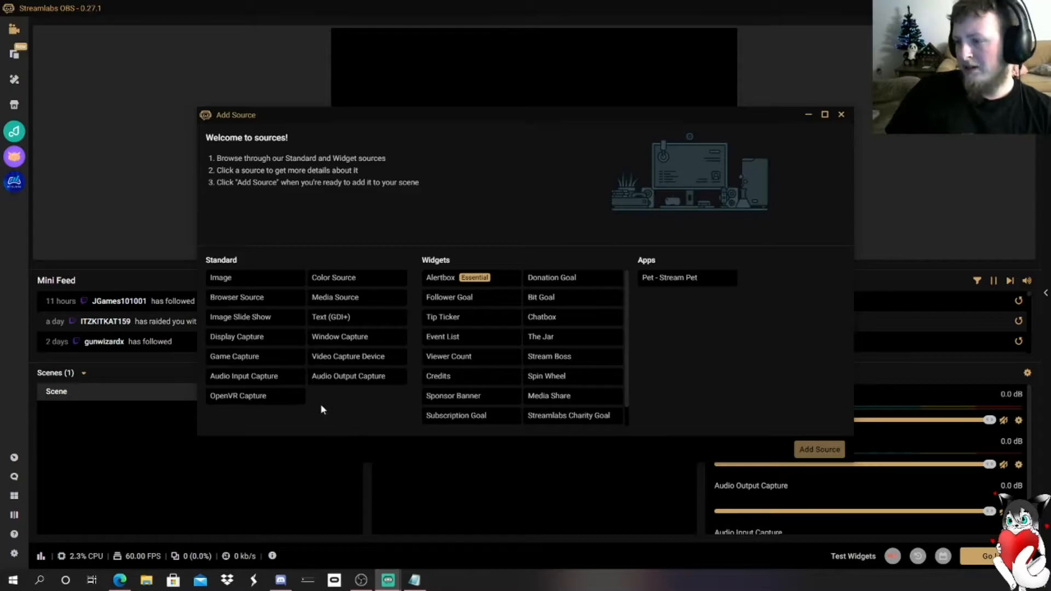
{"action": "left_click", "coordinate": [263, 401]}
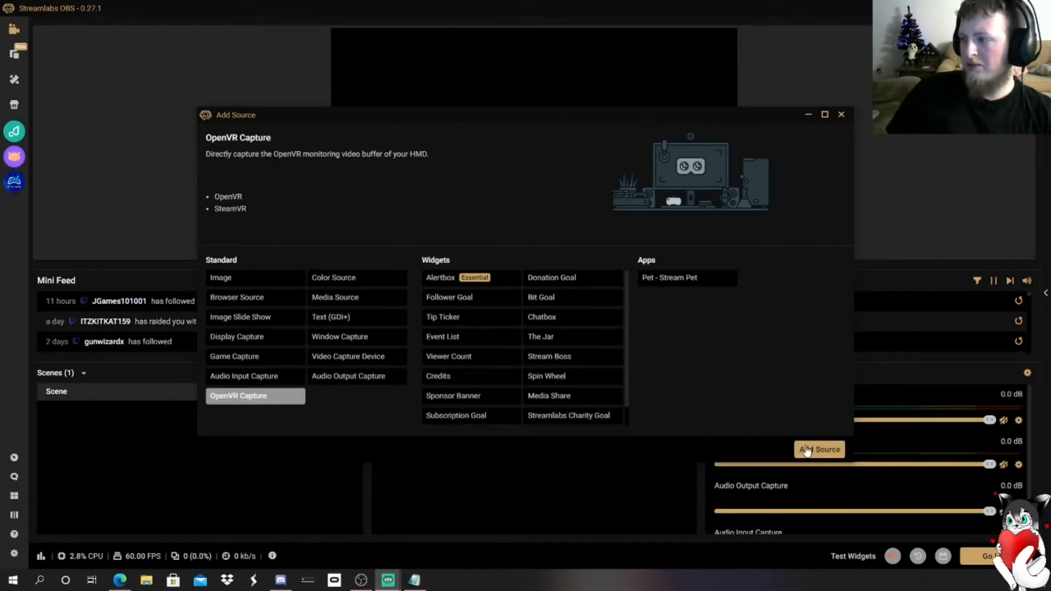
{"action": "left_click", "coordinate": [806, 450]}
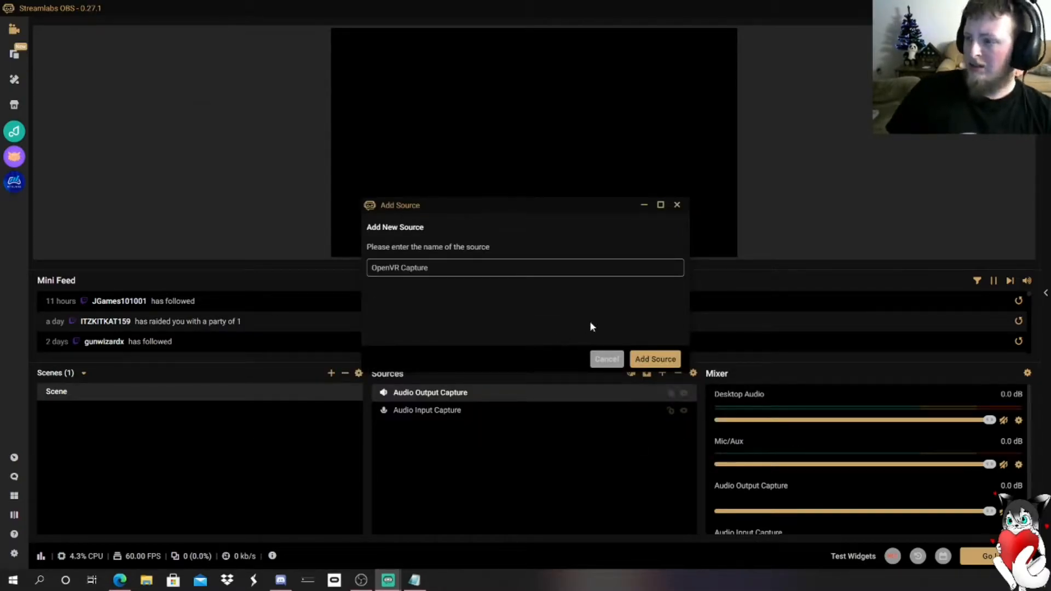
{"action": "left_click", "coordinate": [636, 362]}
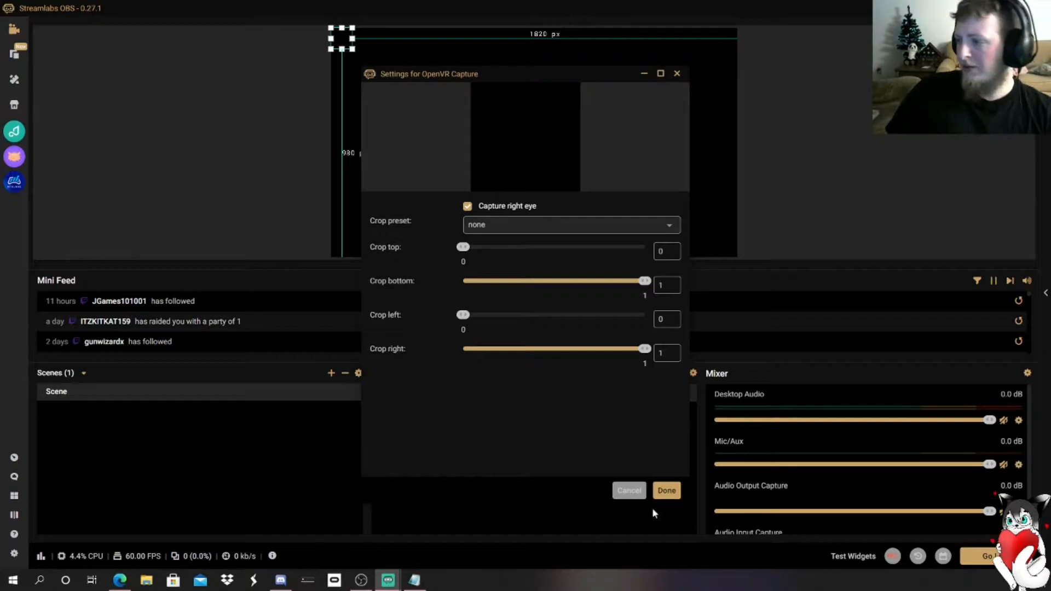
{"action": "left_click", "coordinate": [665, 491]}
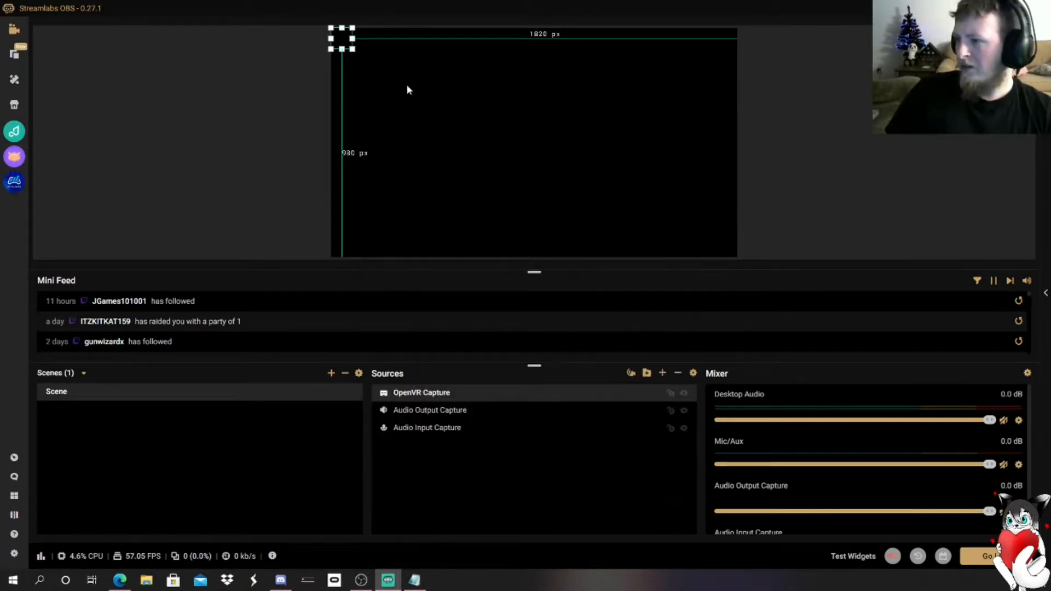
Review the eye and crop settings in the OpenVR Capture source's properties, leaving without saving
{"action": "right_click", "coordinate": [433, 394]}
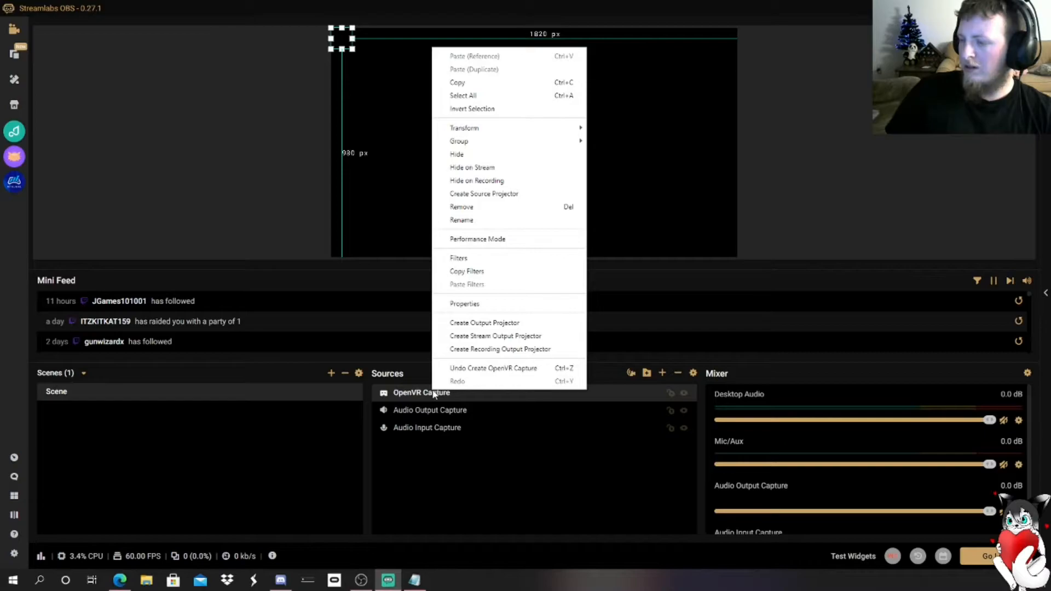
{"action": "left_click", "coordinate": [530, 305]}
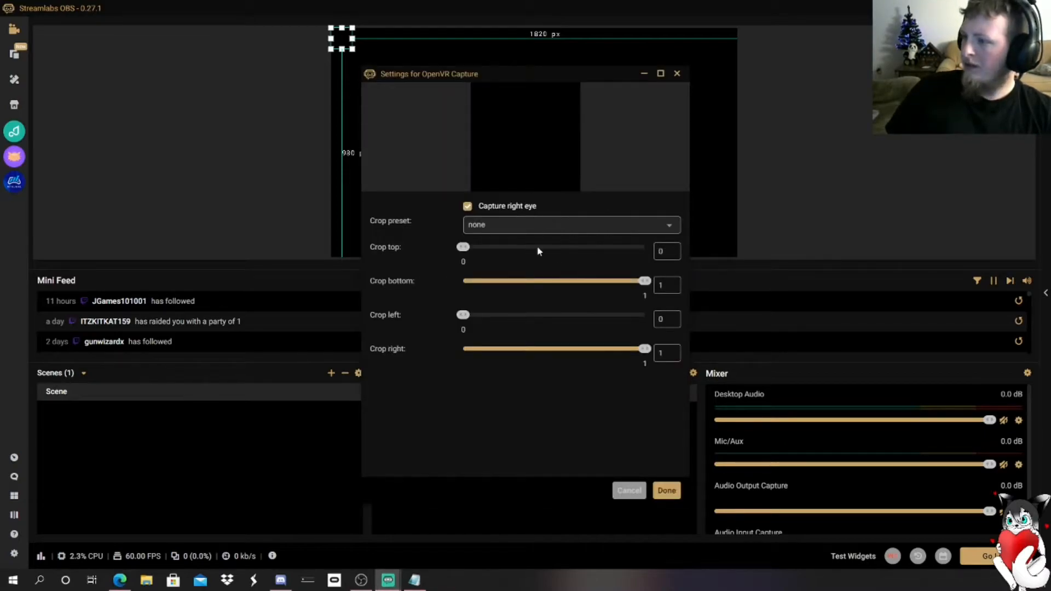
{"action": "left_click", "coordinate": [632, 492]}
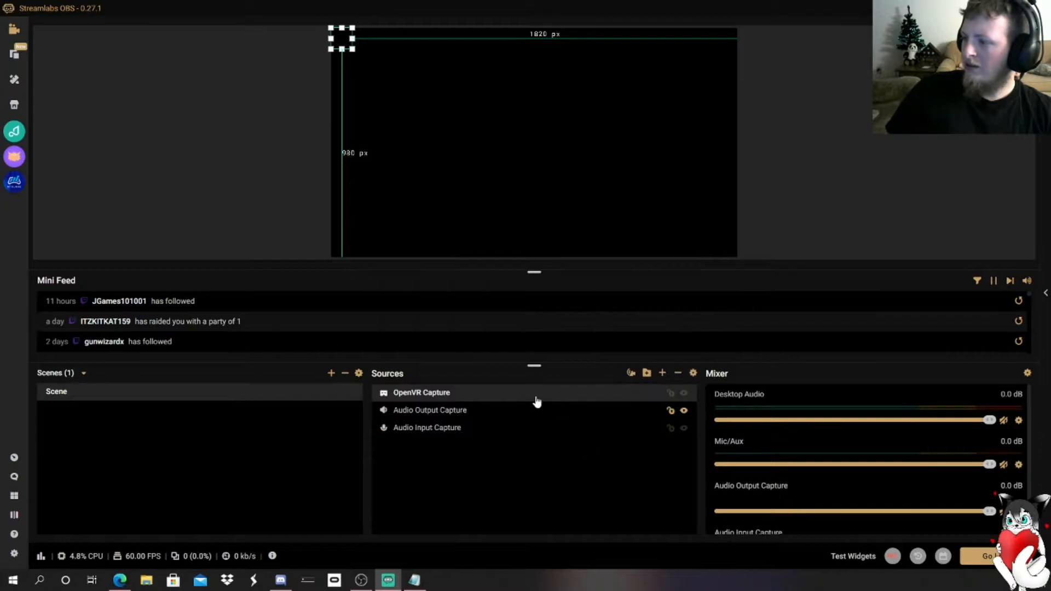
Stretch the OpenVR Capture source to fill the screen and deselect it
{"action": "right_click", "coordinate": [504, 394]}
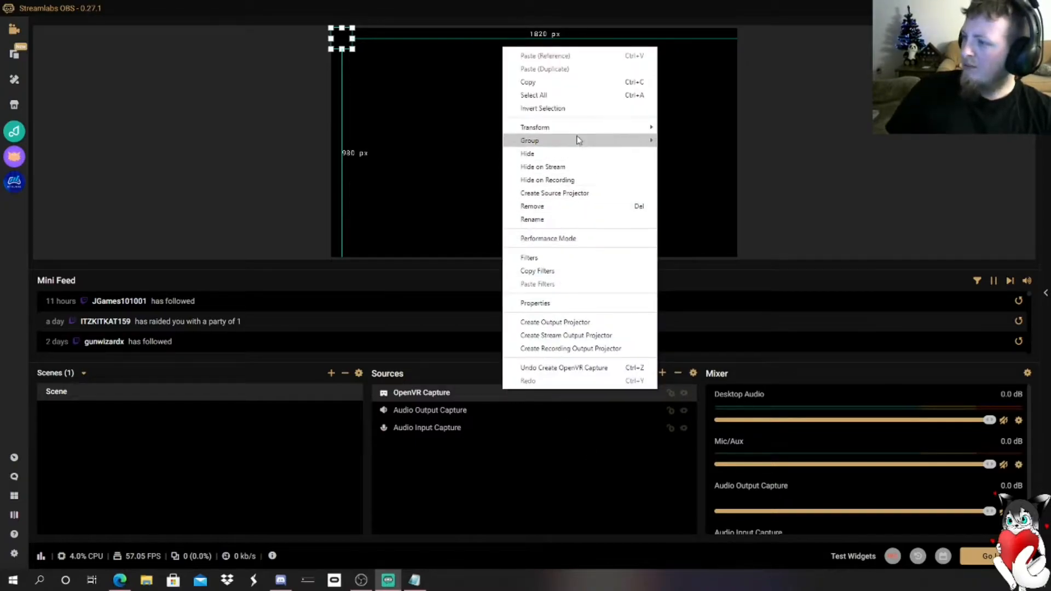
{"action": "mouse_move", "coordinate": [579, 131]}
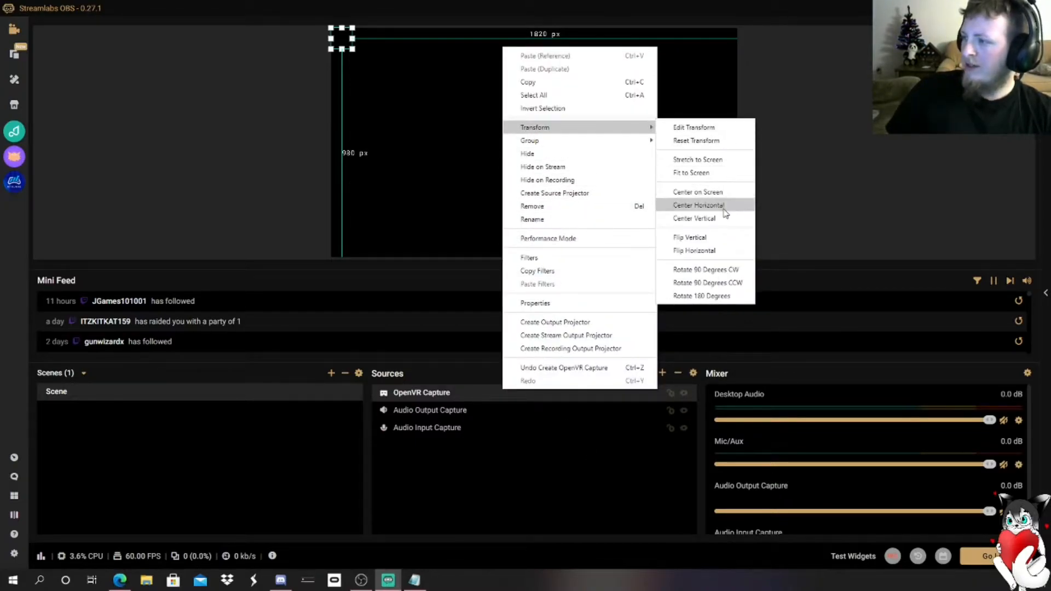
{"action": "left_click", "coordinate": [723, 160]}
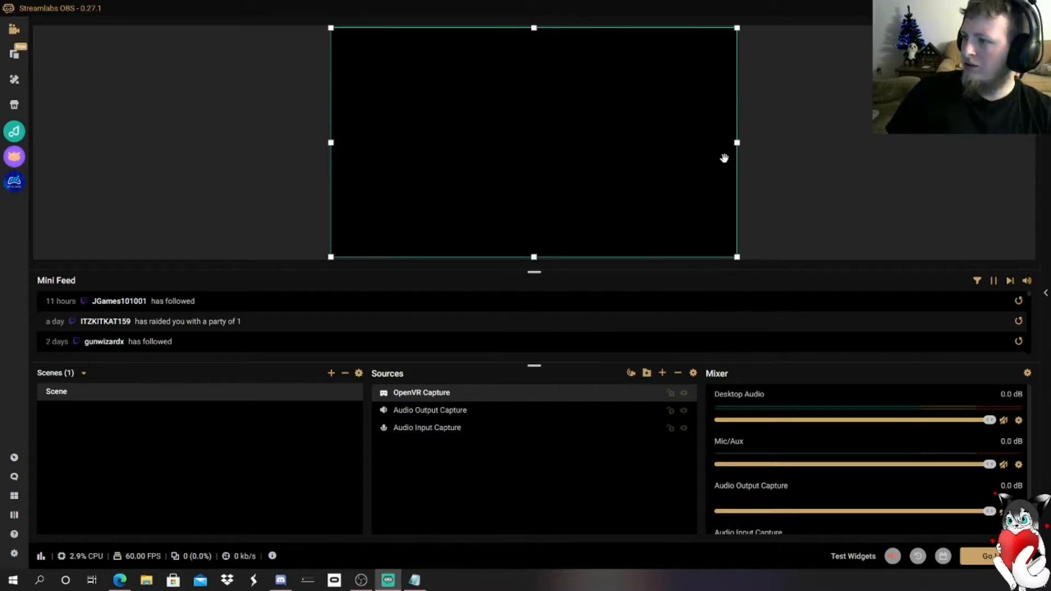
{"action": "left_click", "coordinate": [826, 180]}
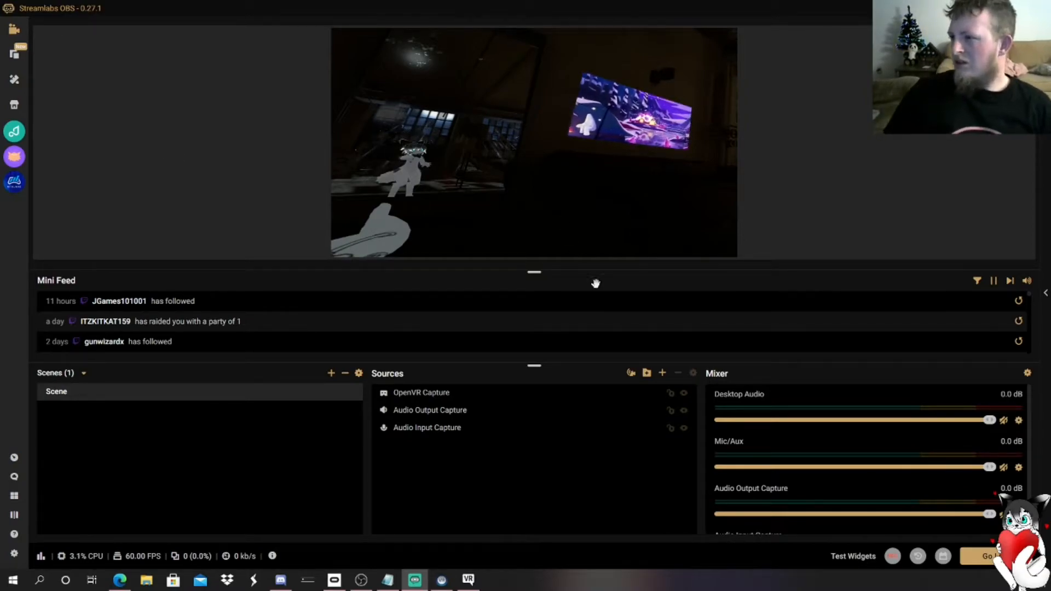
Add a Game Capture source to the scene with its default name
{"action": "left_click", "coordinate": [662, 374]}
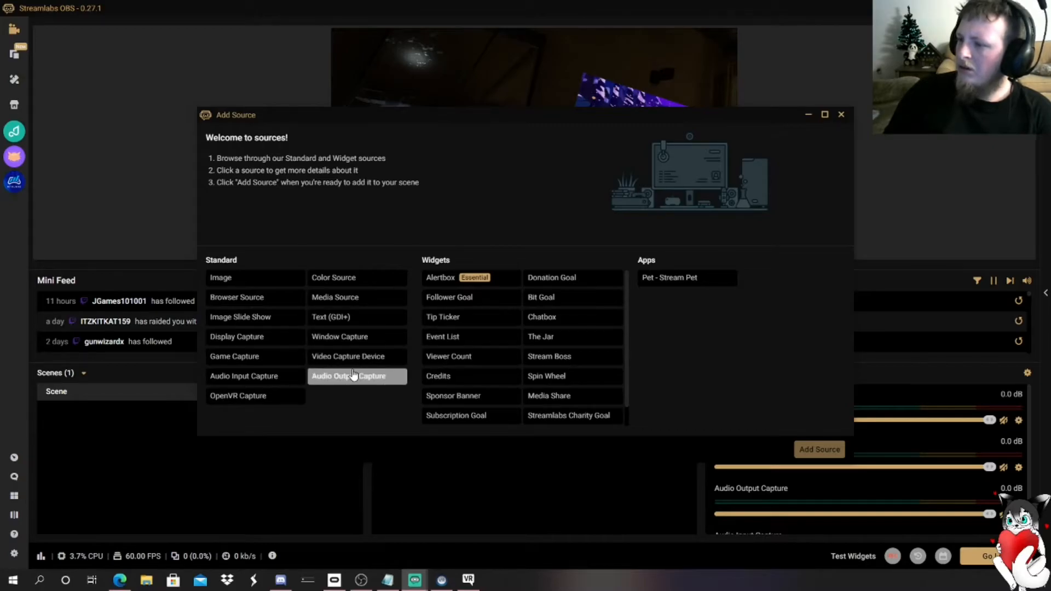
{"action": "left_click", "coordinate": [267, 357]}
{"action": "left_click", "coordinate": [805, 450]}
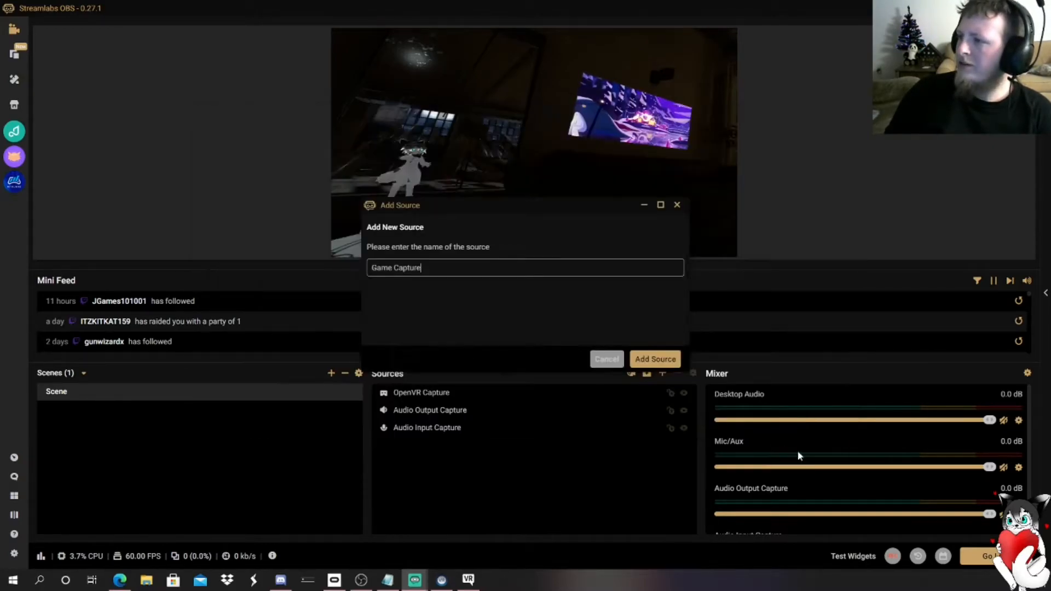
{"action": "left_click", "coordinate": [637, 358]}
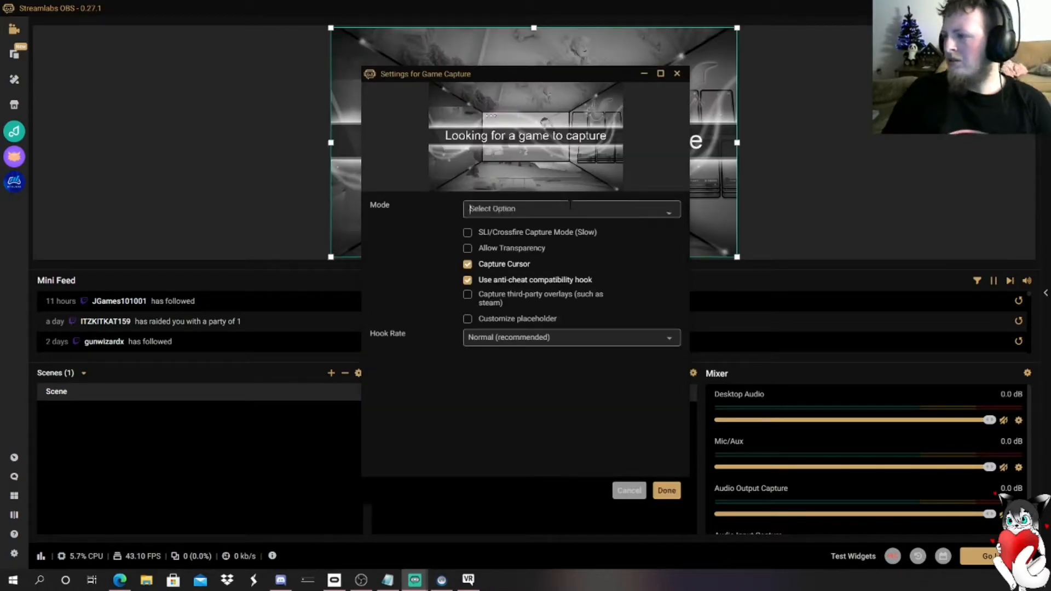
Configure the Game Capture to capture the specific window [VRChat.exe]: VRChat and save its settings
{"action": "left_click", "coordinate": [570, 206]}
{"action": "left_click", "coordinate": [565, 274]}
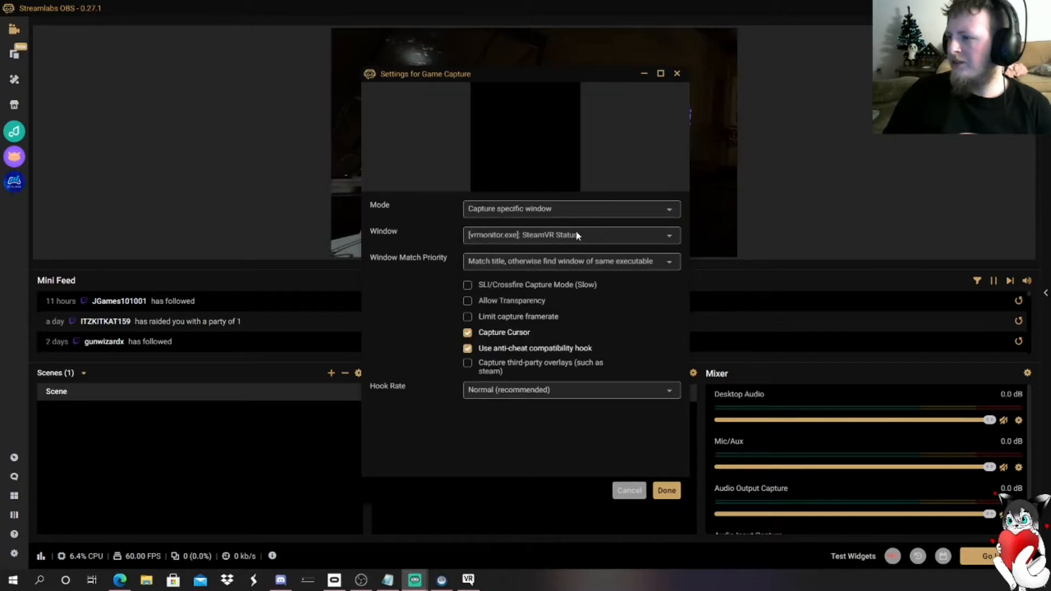
{"action": "left_click", "coordinate": [569, 234]}
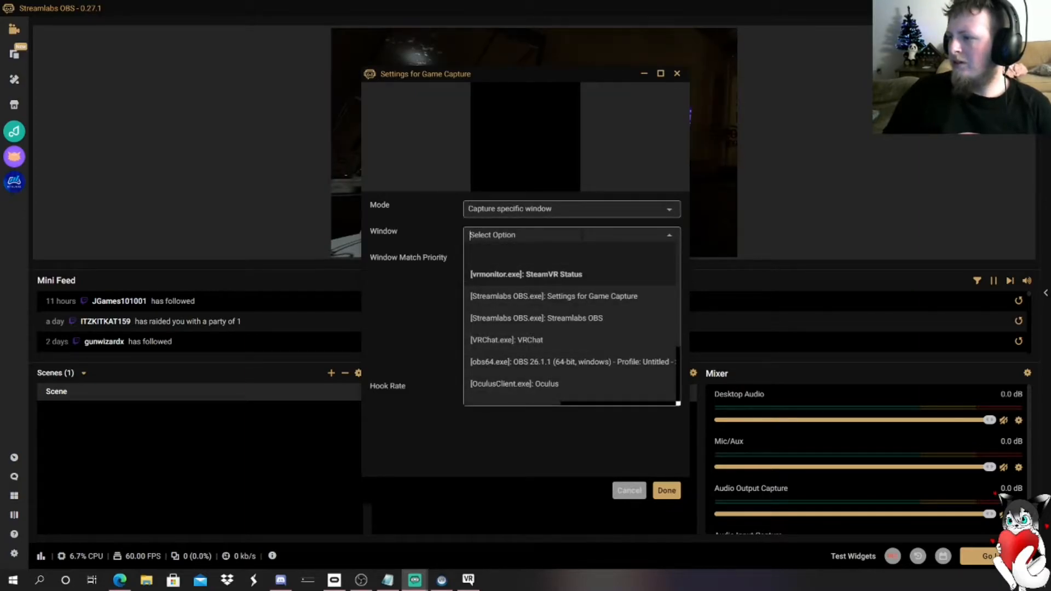
{"action": "left_click", "coordinate": [570, 341]}
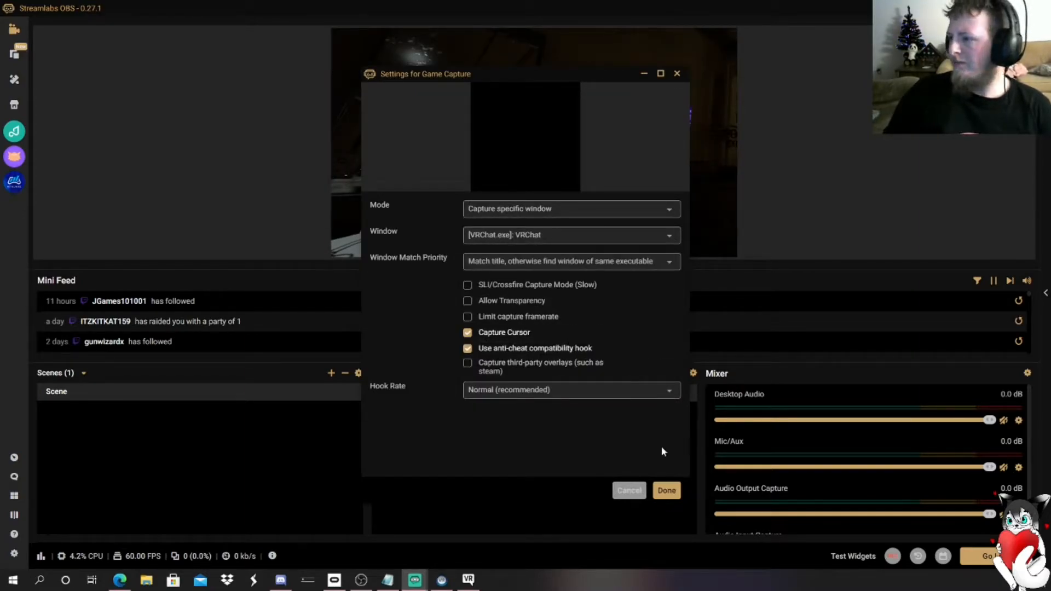
{"action": "left_click", "coordinate": [662, 491]}
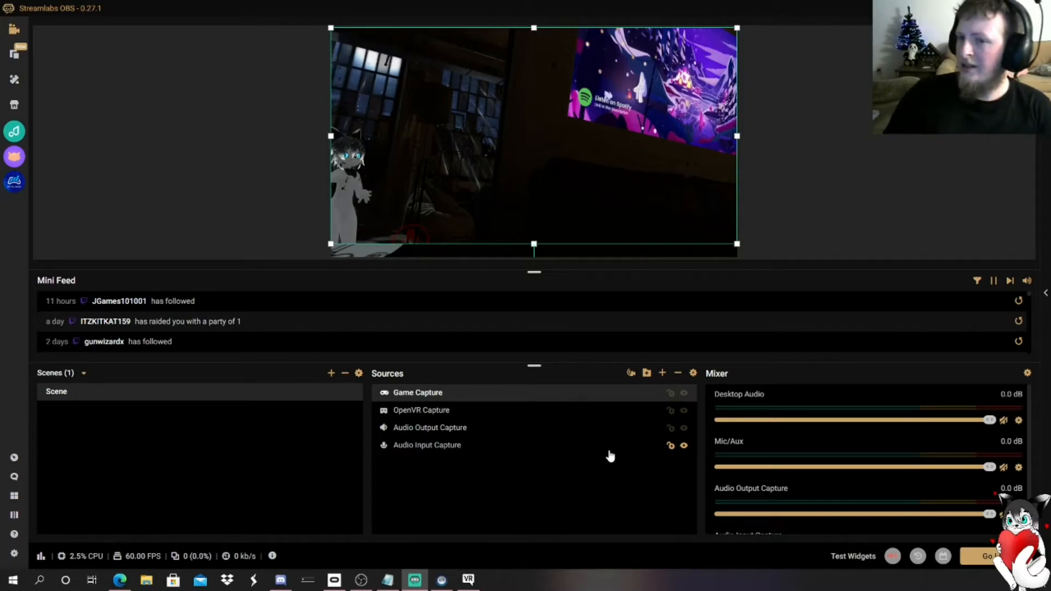
Shrink the Game Capture source to an overlay of about 659 by 366 px and reposition it over the OpenVR view
{"action": "left_click_drag", "start_coordinate": [737, 27], "coordinate": [510, 108]}
{"action": "left_click_drag", "start_coordinate": [329, 178], "coordinate": [522, 171]}
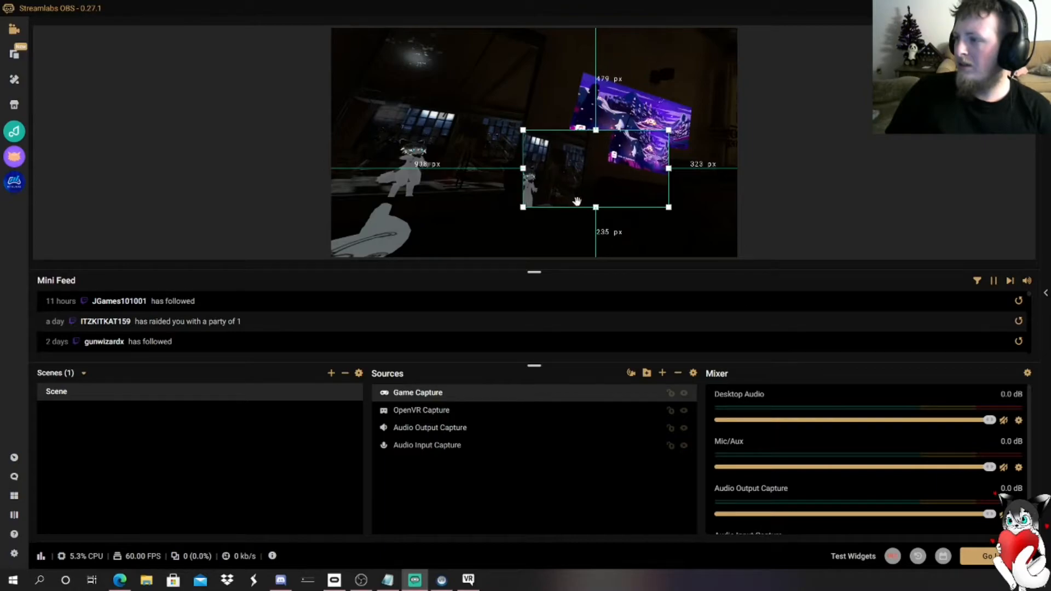
{"action": "right_click", "coordinate": [643, 174]}
{"action": "left_click", "coordinate": [707, 148]}
{"action": "left_click_drag", "start_coordinate": [609, 179], "coordinate": [653, 165]}
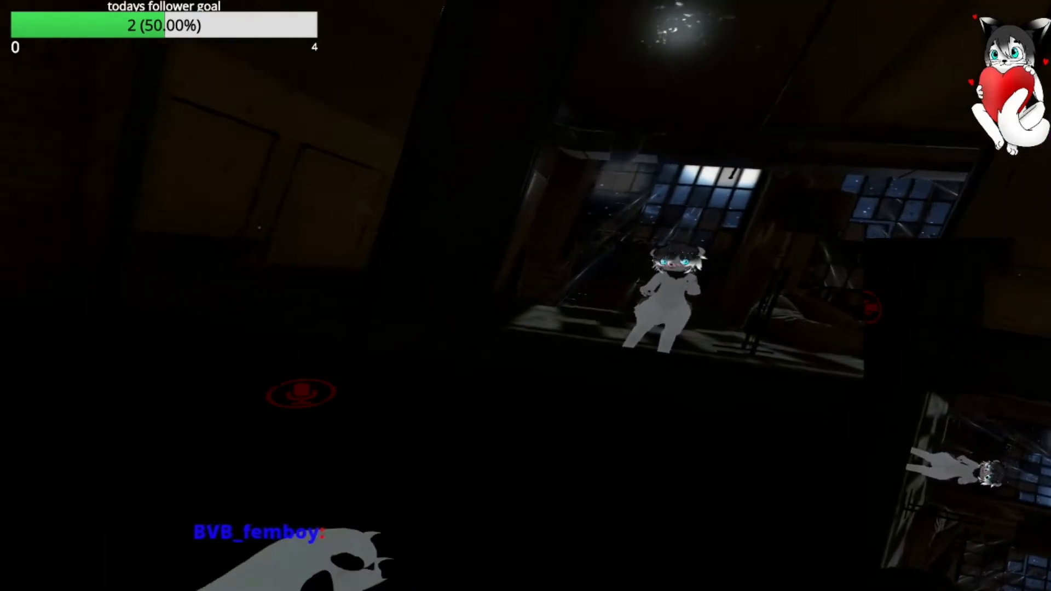
Enable the Stream Camera from VRChat's camera options
{"action": "key", "text": "Escape"}
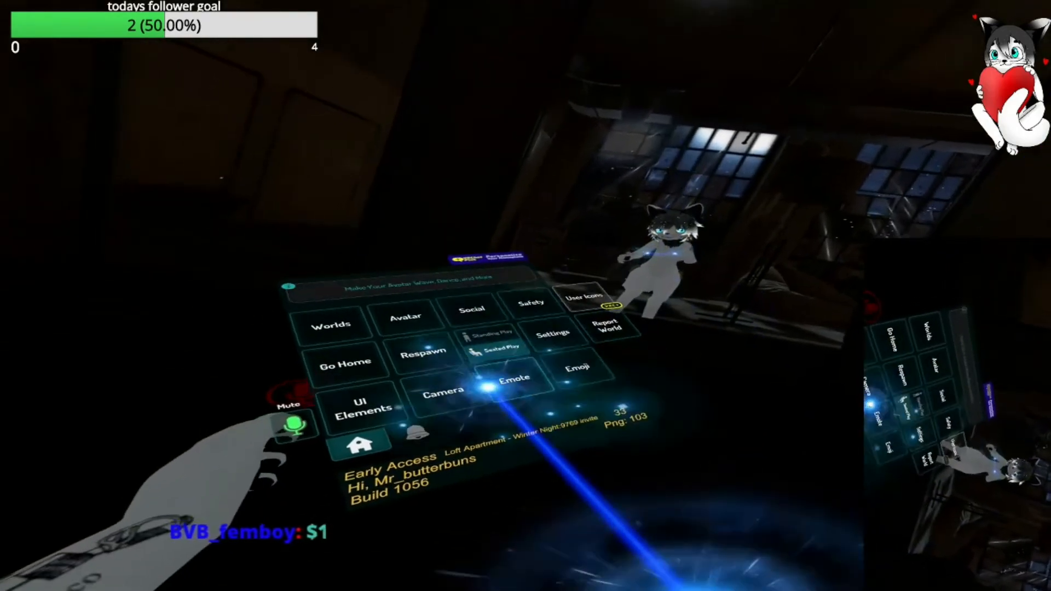
{"action": "left_click", "coordinate": [438, 395]}
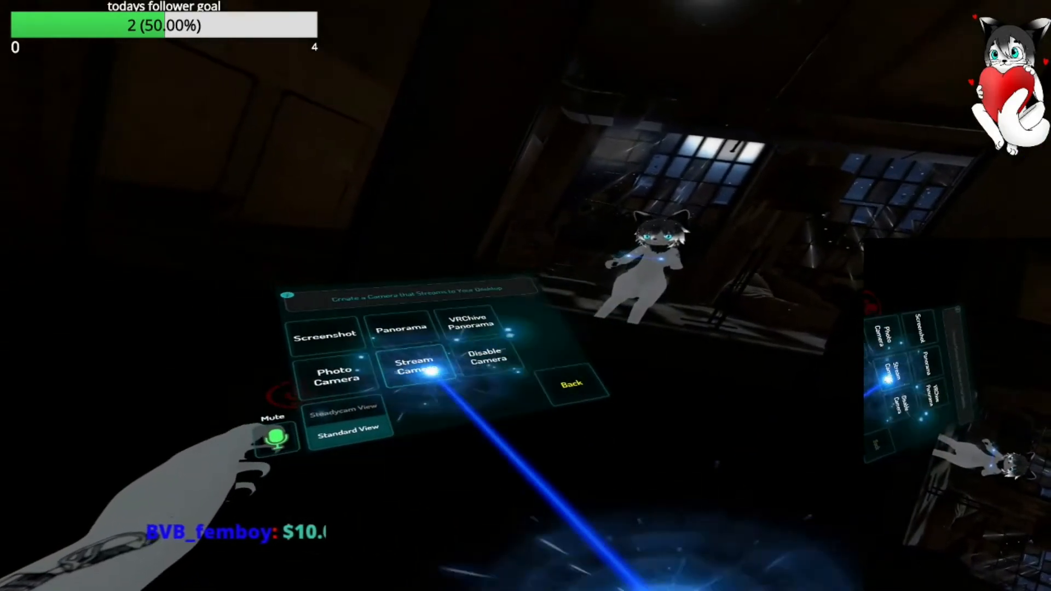
{"action": "left_click", "coordinate": [424, 378]}
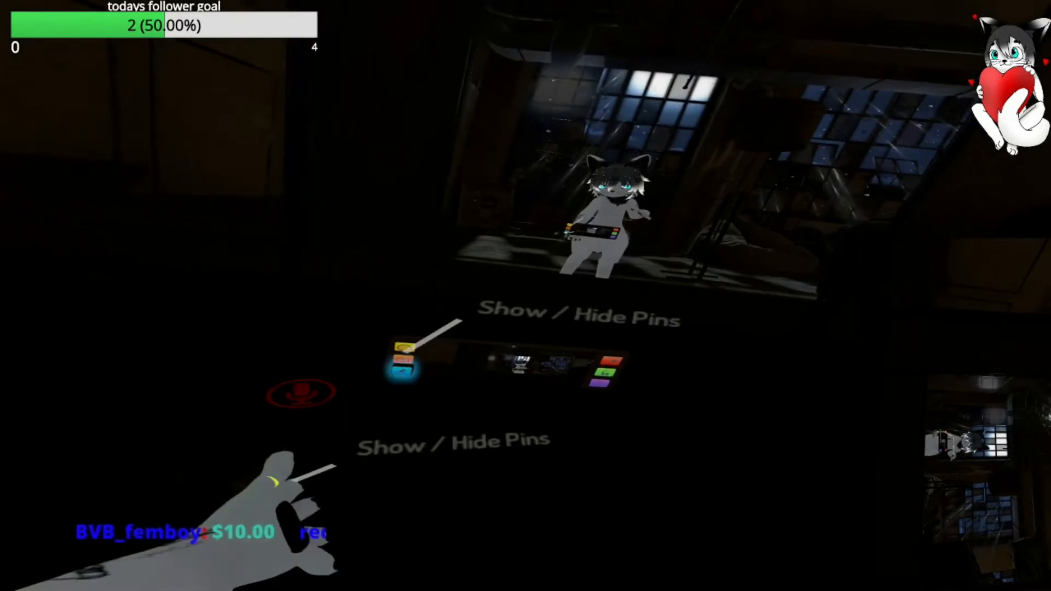
{"action": "left_click", "coordinate": [310, 368]}
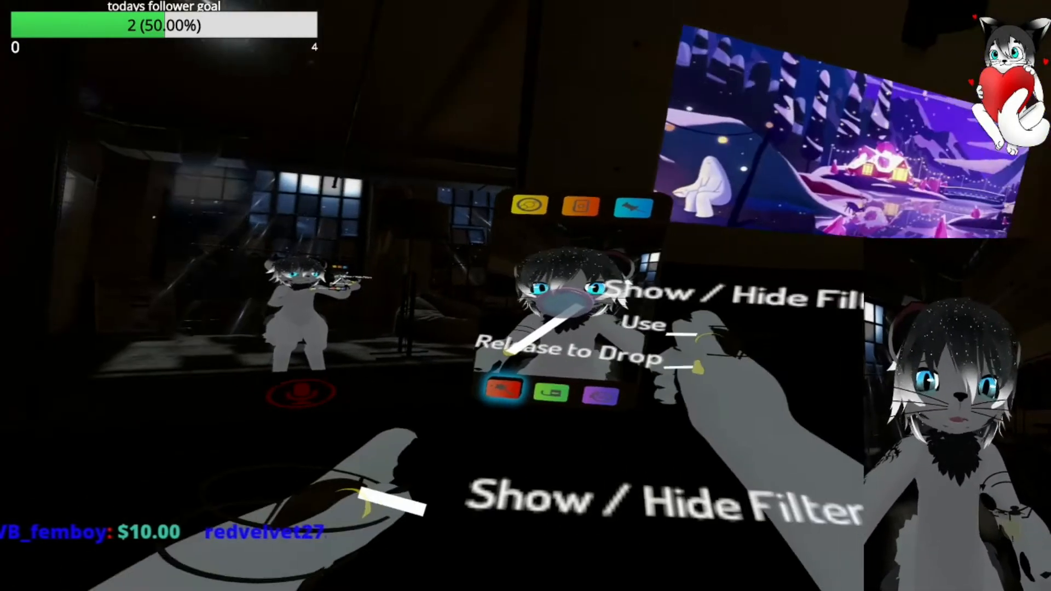
Apply the Green Screen filter to the VRChat stream camera and hide the filter choices
{"action": "left_click", "coordinate": [511, 389]}
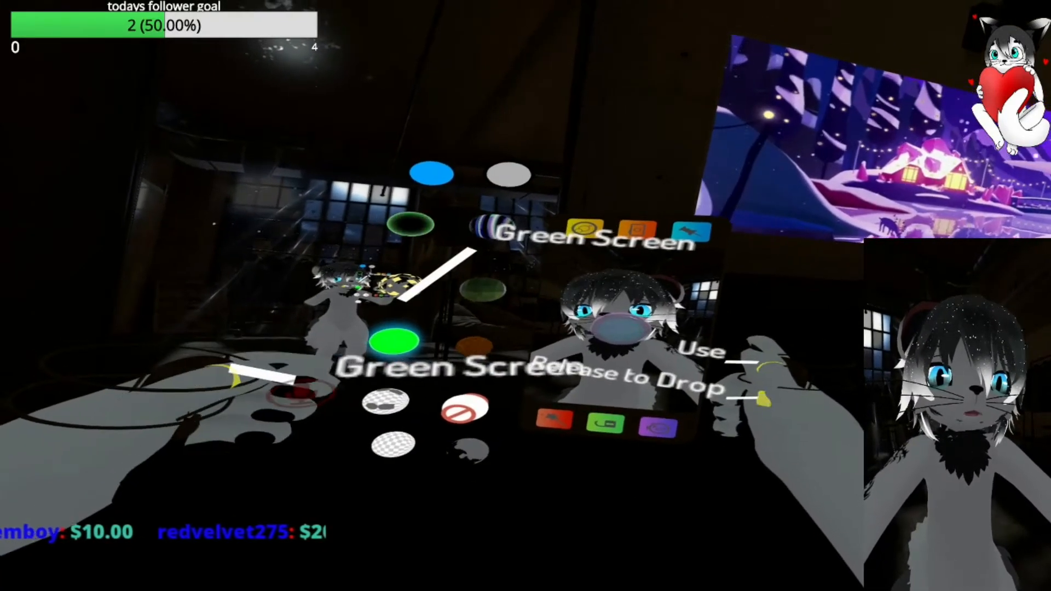
{"action": "left_click", "coordinate": [393, 339]}
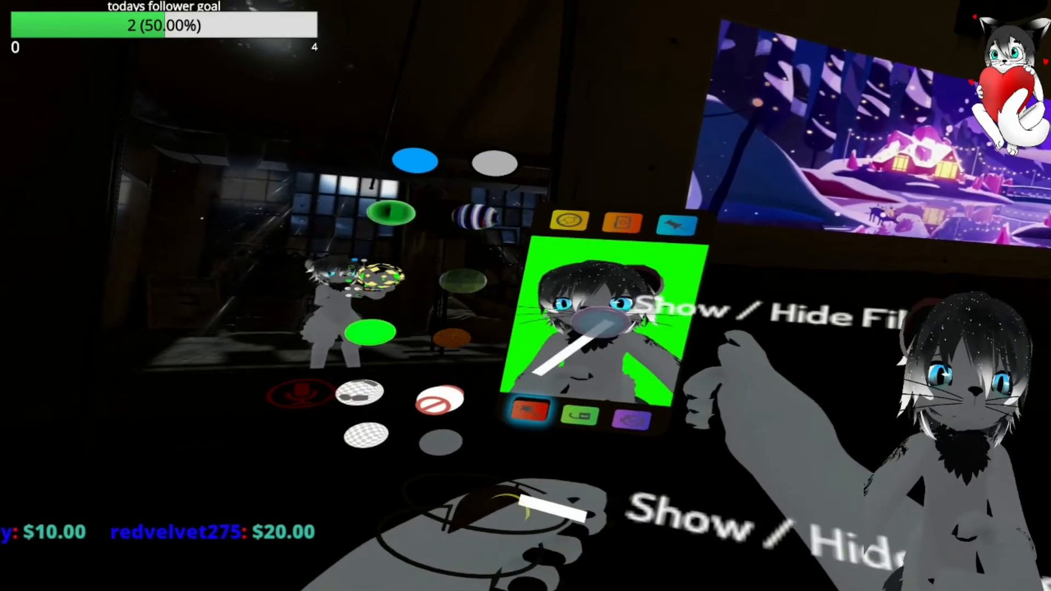
{"action": "left_click", "coordinate": [530, 410]}
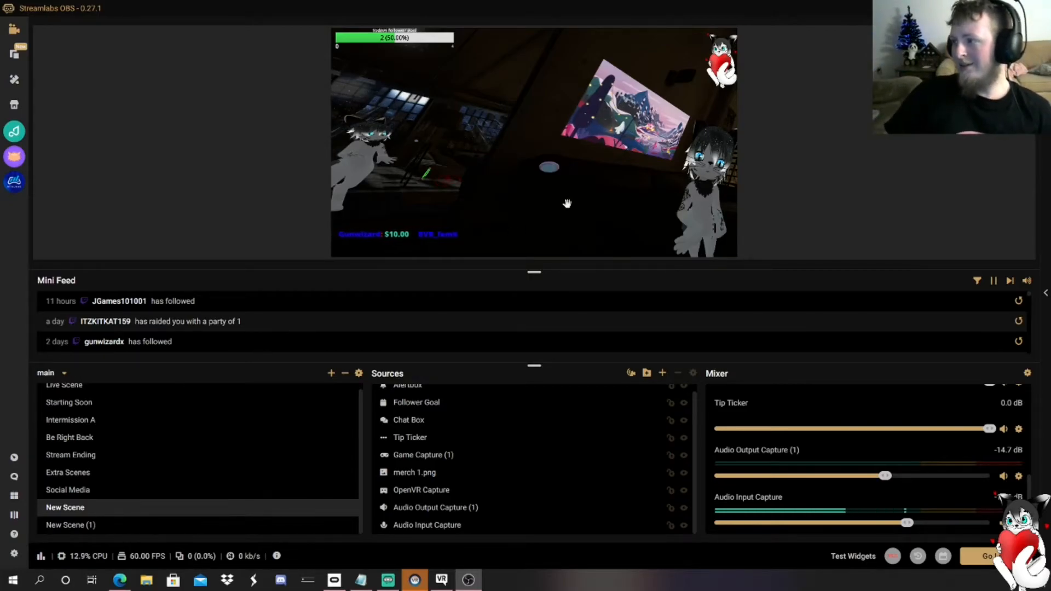
Review the Chroma Key filter on Game Capture (1) and the available filter types, without adding another filter
{"action": "left_click", "coordinate": [718, 192]}
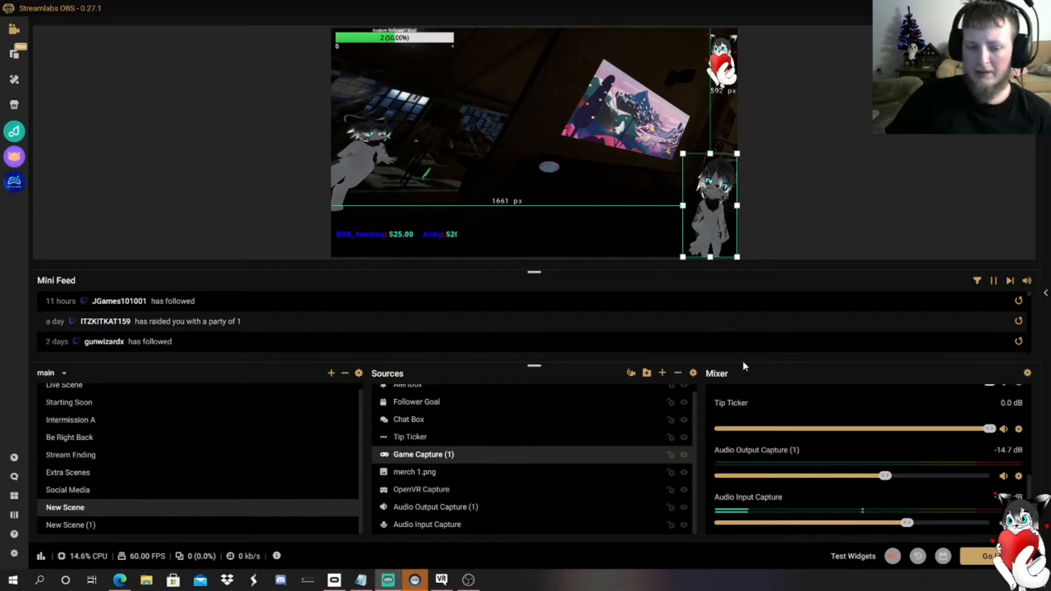
{"action": "right_click", "coordinate": [441, 459]}
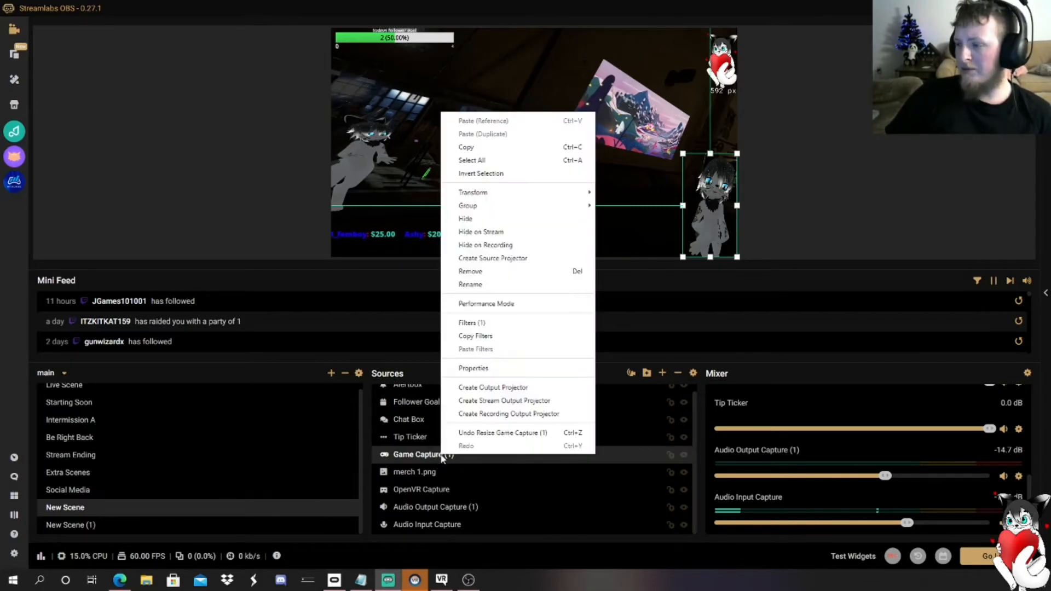
{"action": "left_click", "coordinate": [504, 322]}
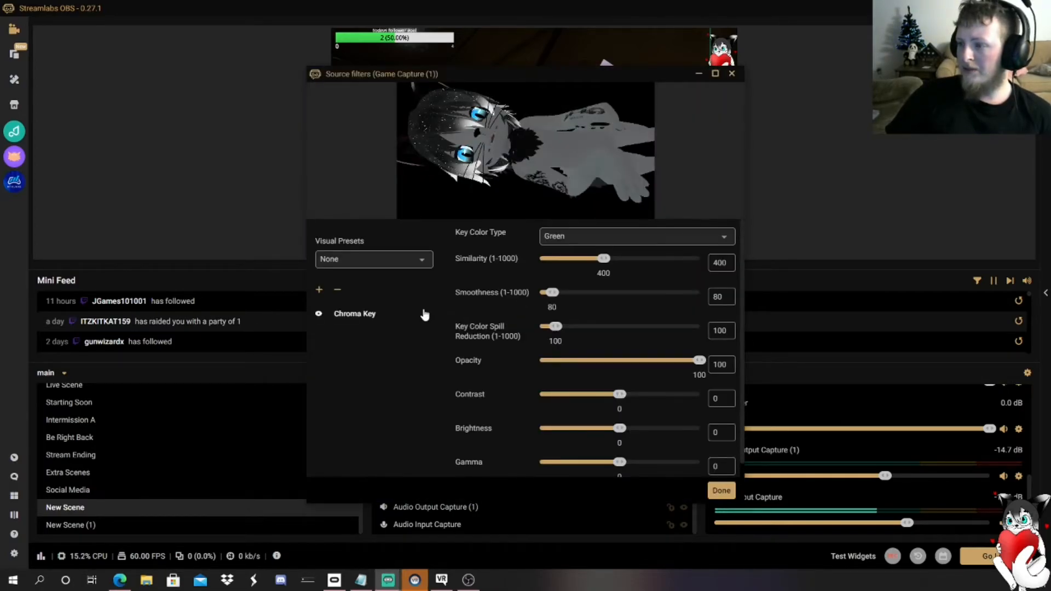
{"action": "left_click", "coordinate": [319, 291]}
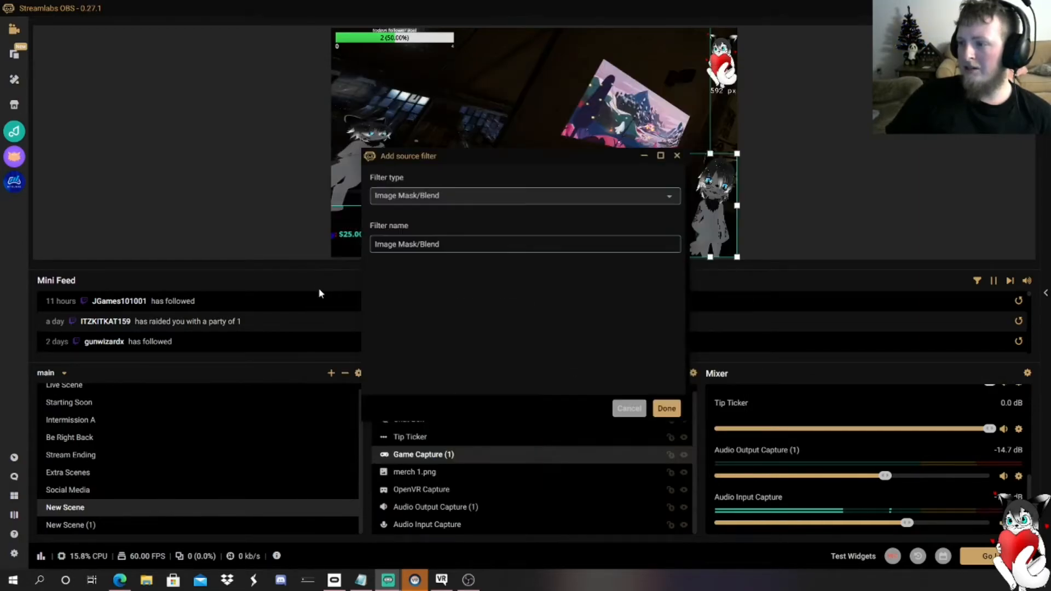
{"action": "left_click", "coordinate": [464, 200]}
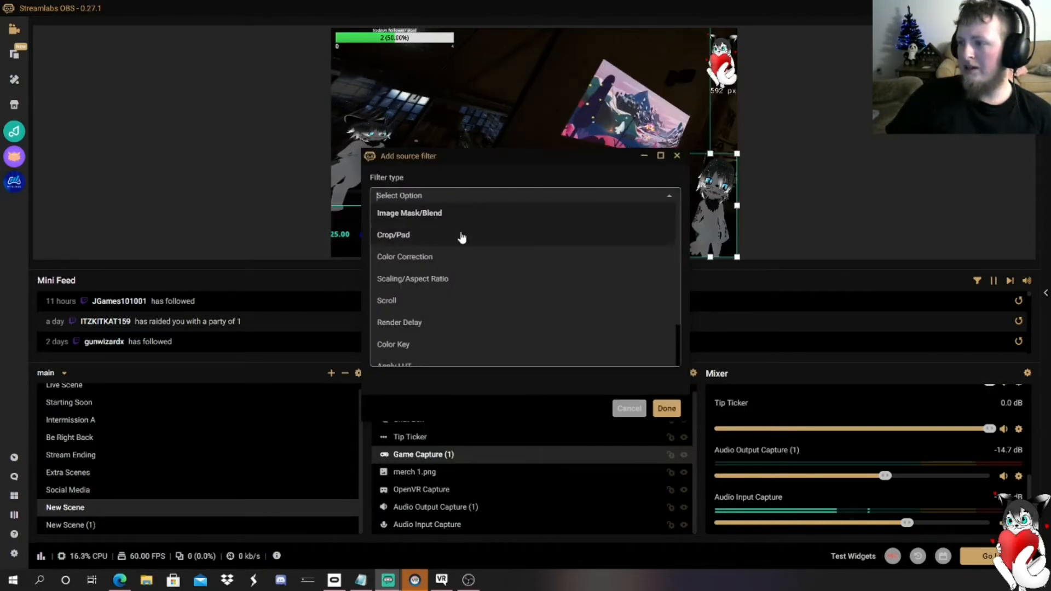
{"action": "scroll", "coordinate": [458, 285], "scroll_direction": "down", "scroll_amount": 1}
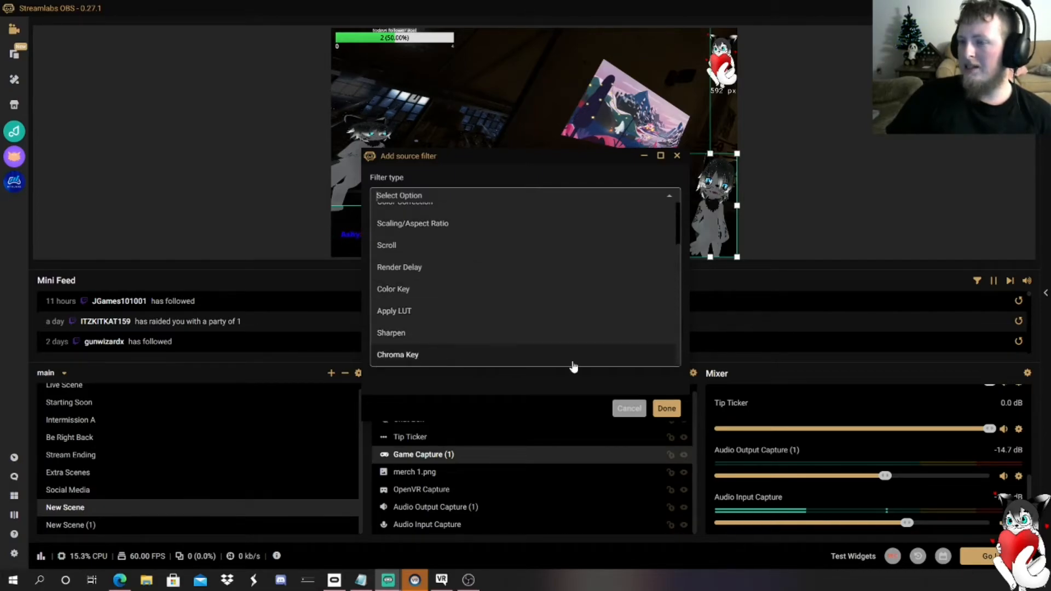
{"action": "left_click", "coordinate": [623, 411]}
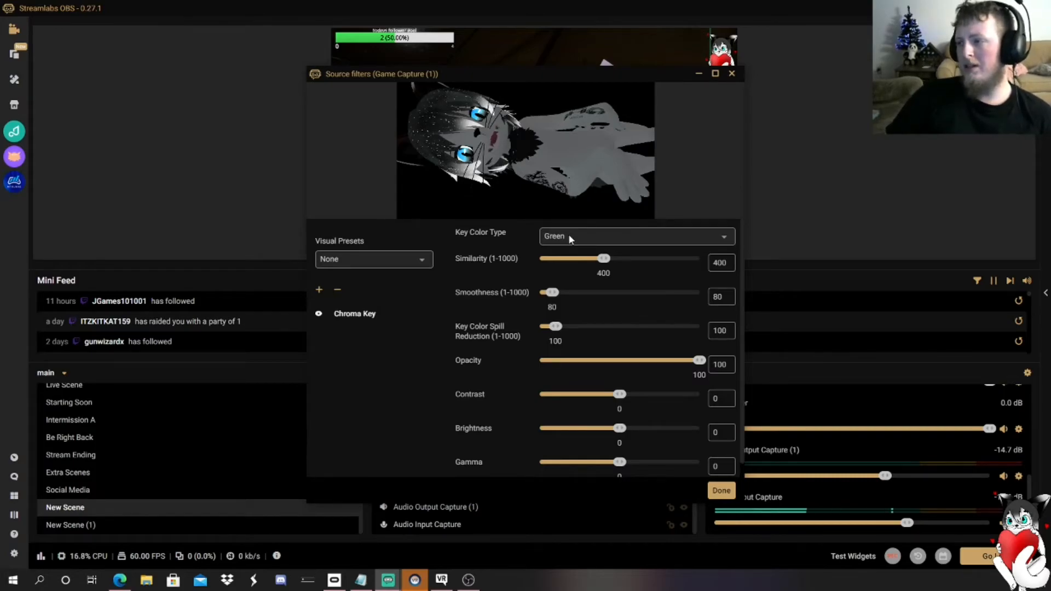
{"action": "left_click", "coordinate": [716, 491]}
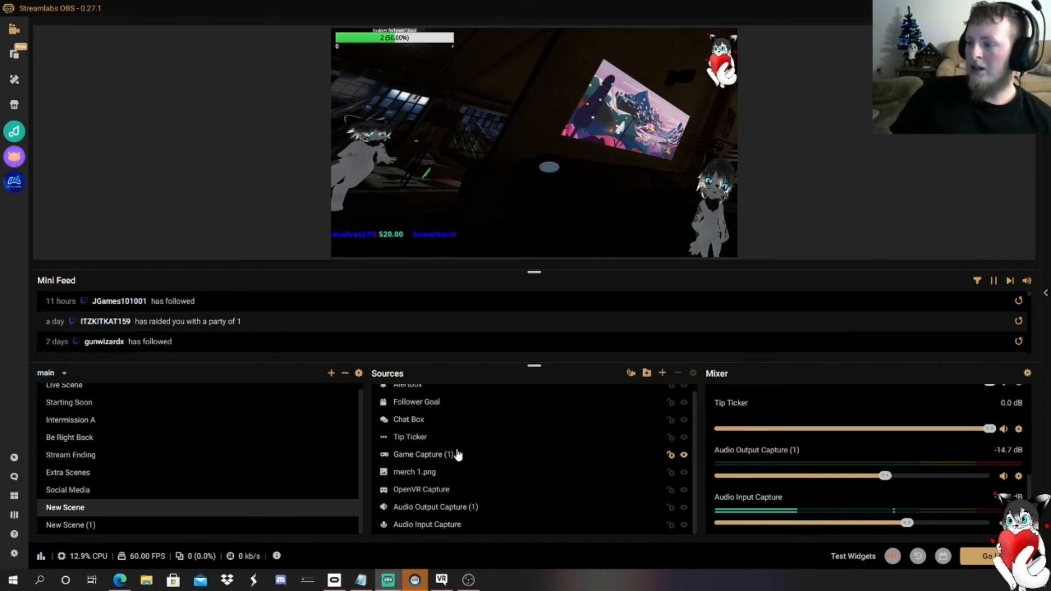
Toggle the Capture right eye option in the OpenVR Capture source's properties and save the settings
{"action": "left_click", "coordinate": [418, 489]}
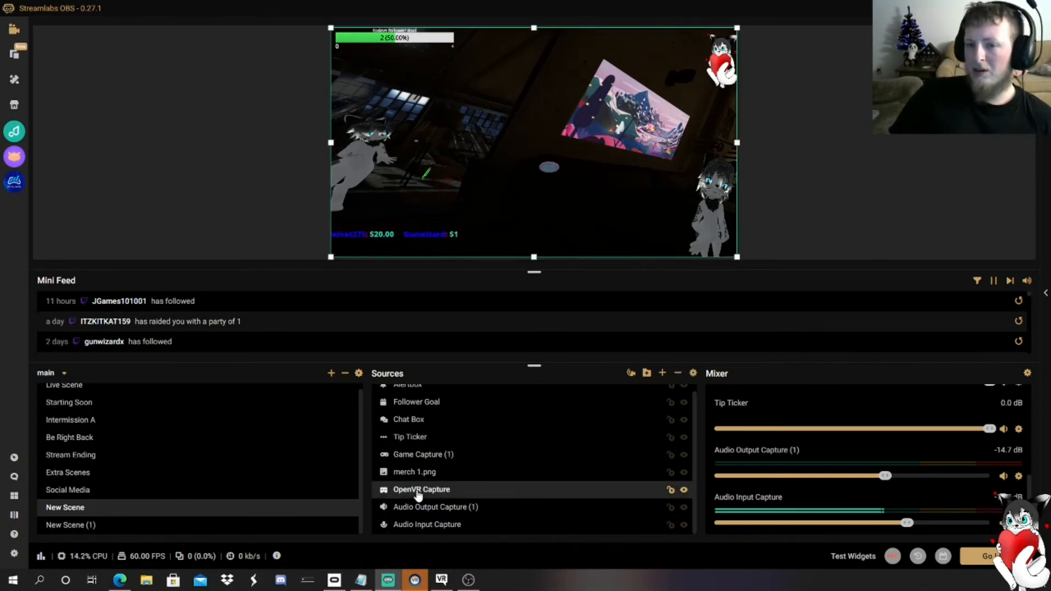
{"action": "right_click", "coordinate": [418, 491]}
{"action": "left_click", "coordinate": [499, 404]}
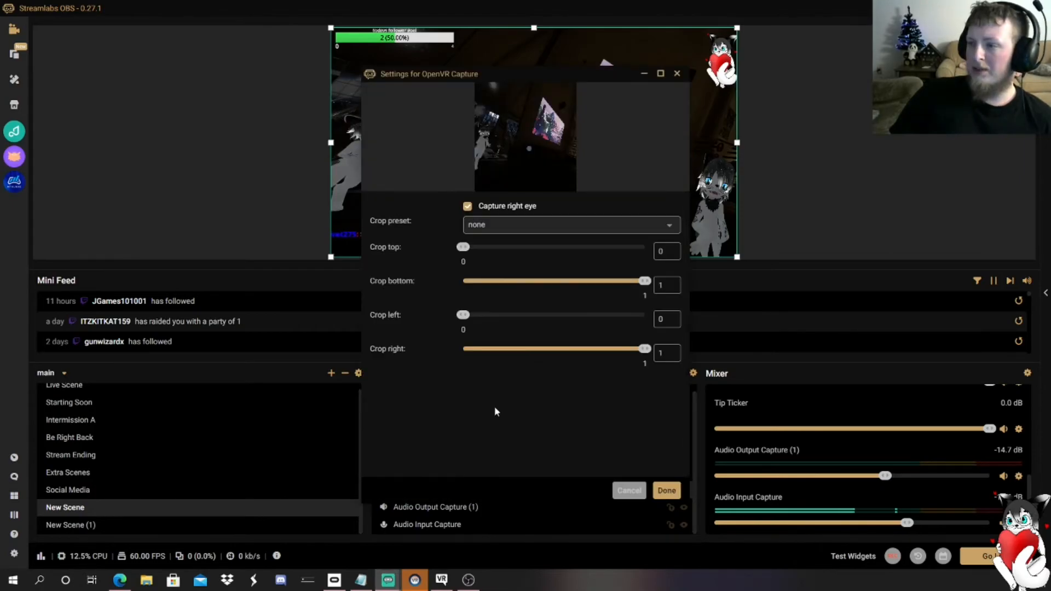
{"action": "left_click", "coordinate": [468, 206]}
{"action": "left_click", "coordinate": [667, 491]}
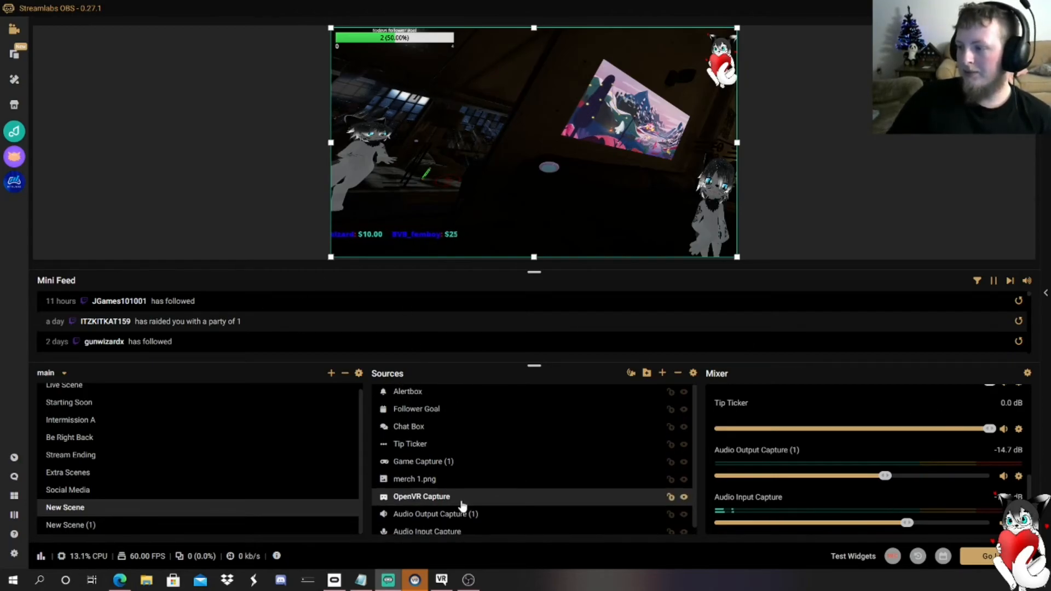
Examine the transform options for the OpenVR Capture source, including Stretch to Screen, without applying any
{"action": "right_click", "coordinate": [418, 492]}
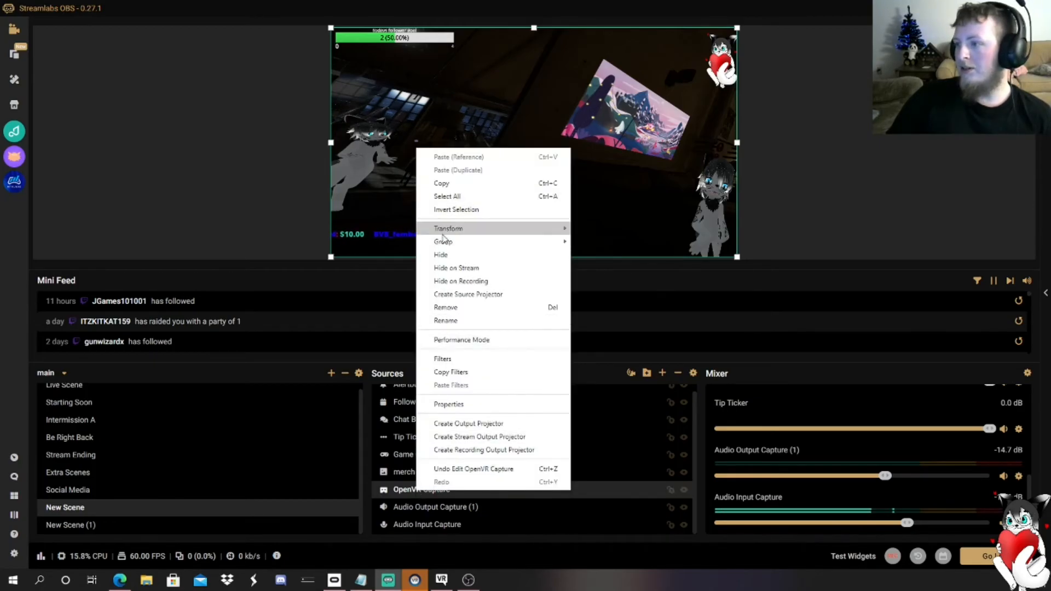
{"action": "mouse_move", "coordinate": [444, 234]}
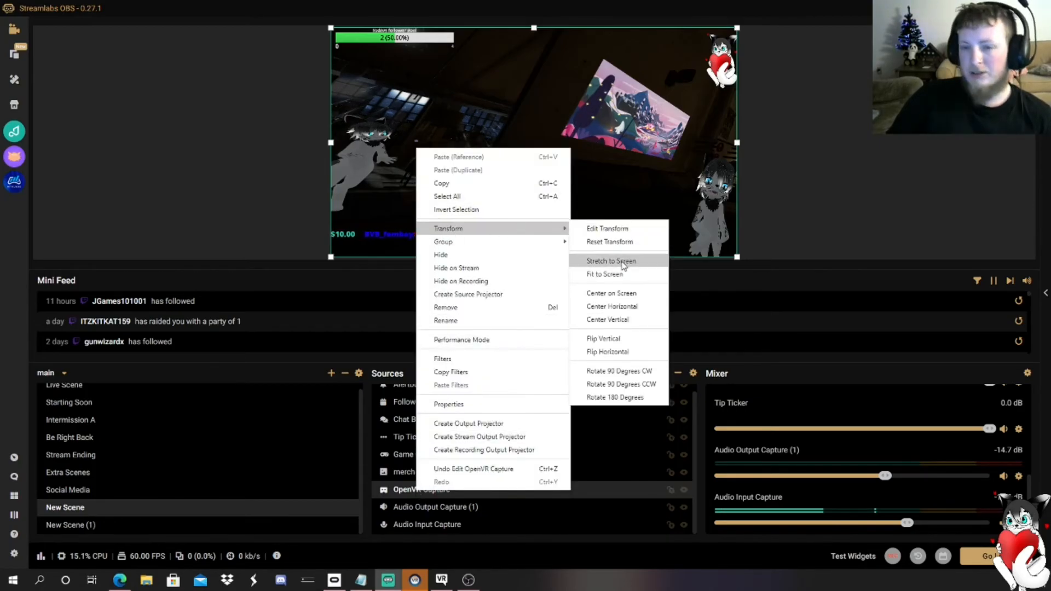
{"action": "left_click", "coordinate": [857, 161]}
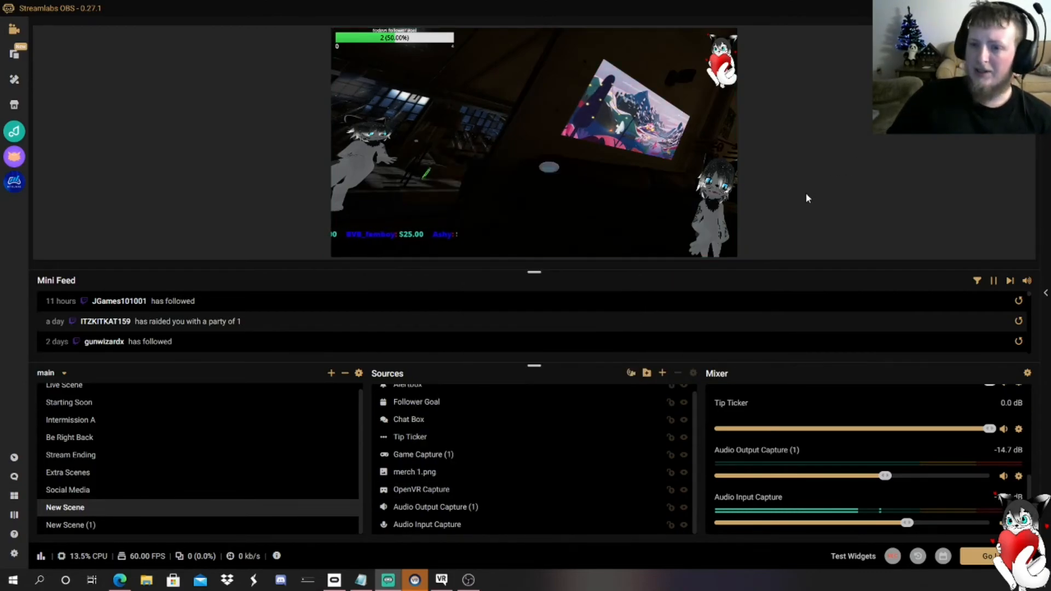